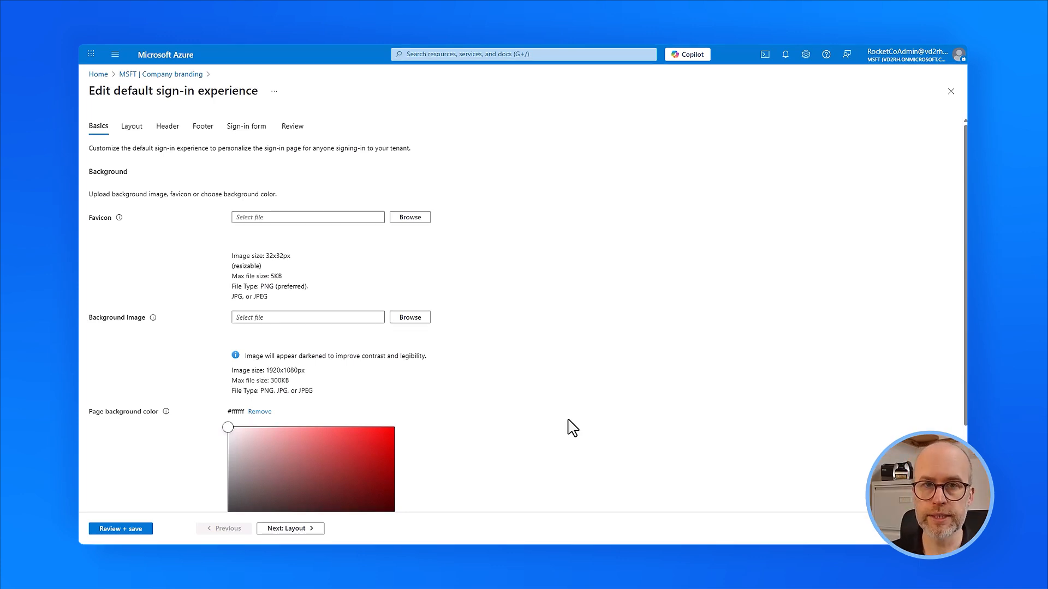
# On the Sign-in form, paste 'Welcome to RocketCo! Please sign in.' as the sign-in page text and save.
pyautogui.click(236, 129)
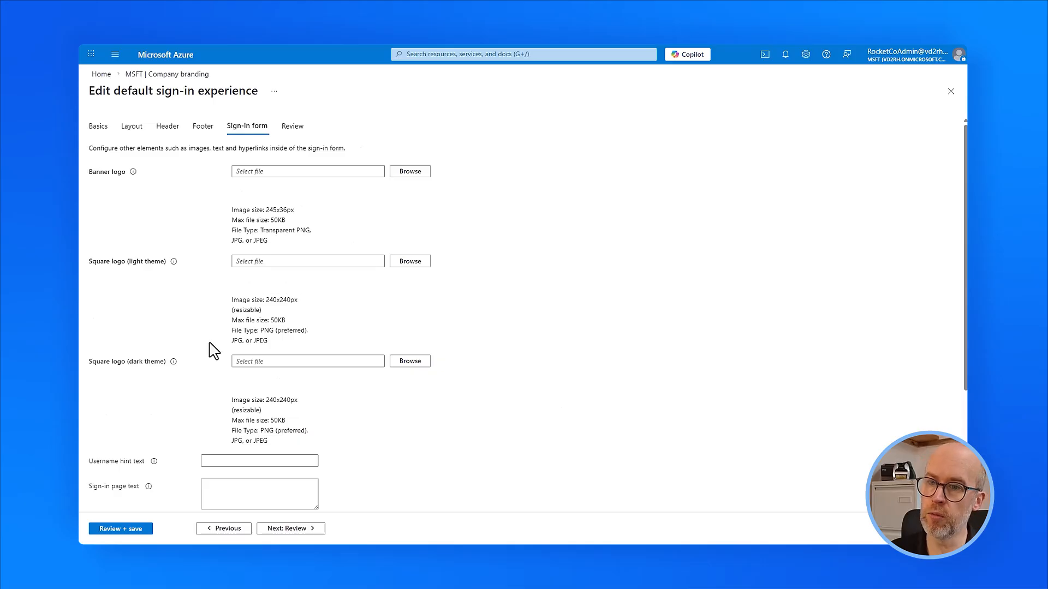
pyautogui.scroll(-2, 214, 351)
pyautogui.click(241, 398)
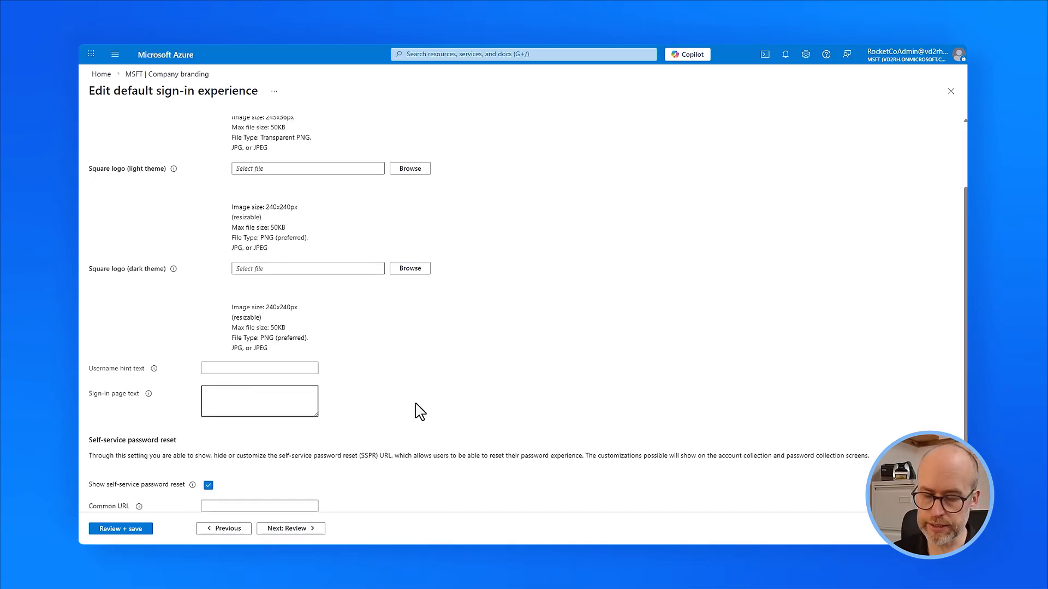
pyautogui.hotkey('ctrl', 'v')
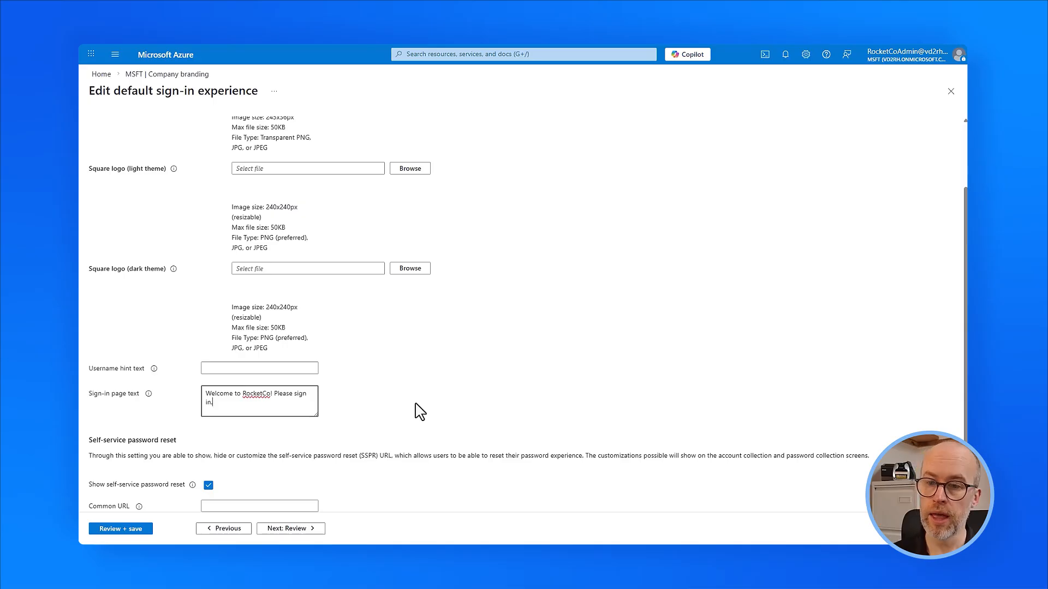
pyautogui.click(142, 529)
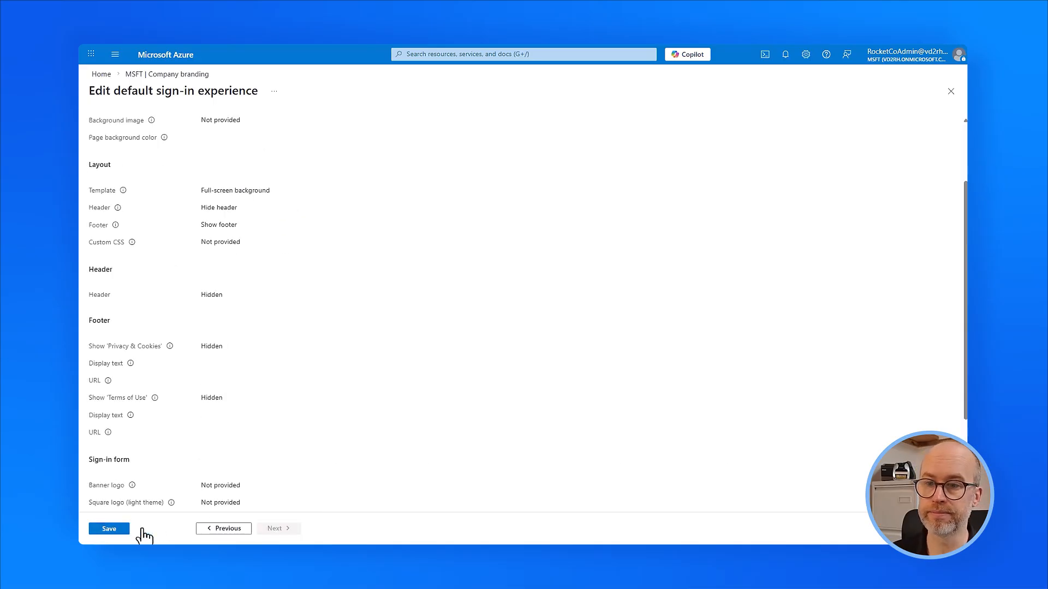
pyautogui.click(112, 530)
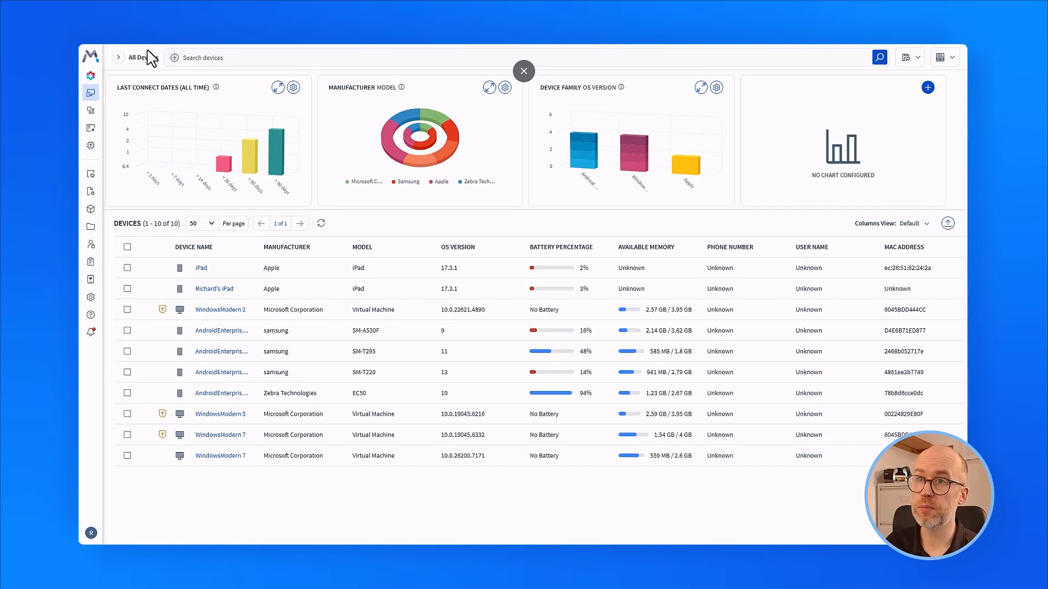
# Navigate to Global settings > Services > Directory in SOTI MobiControl.
pyautogui.click(89, 63)
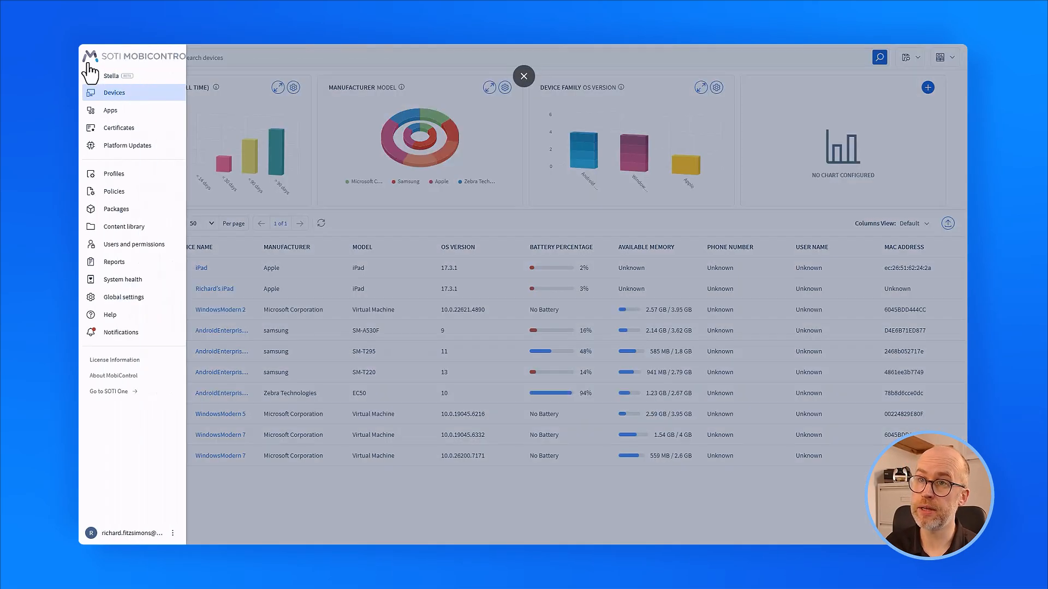
pyautogui.click(156, 299)
pyautogui.scroll(-3, 147, 415)
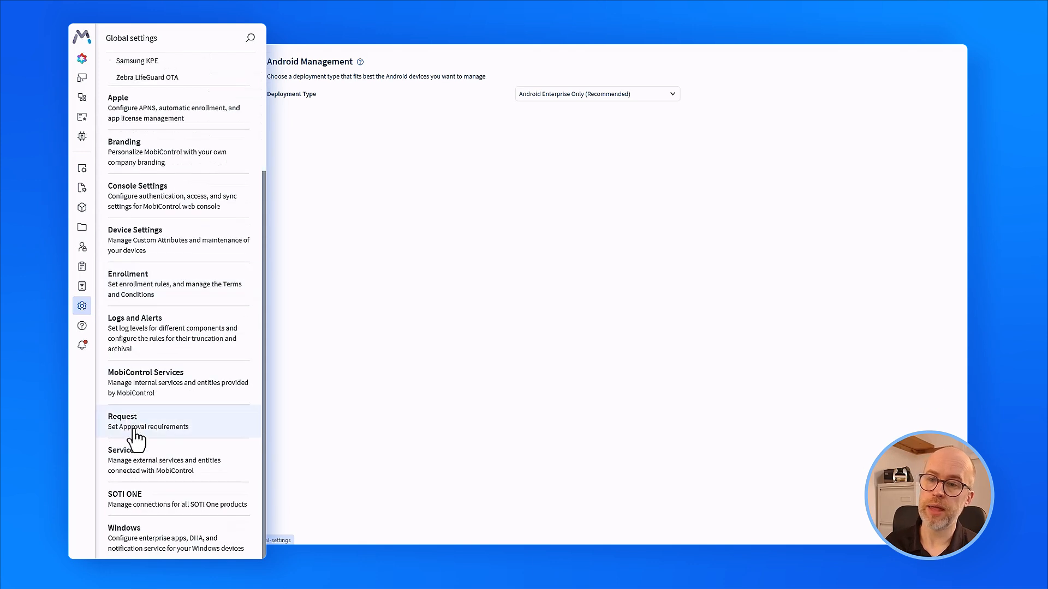
pyautogui.click(143, 462)
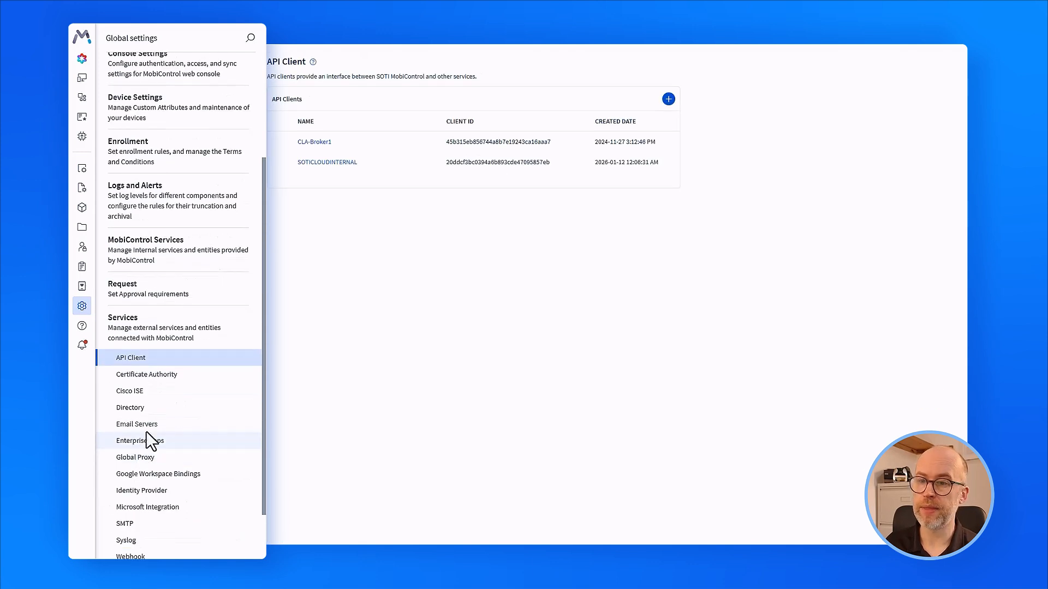
pyautogui.click(147, 410)
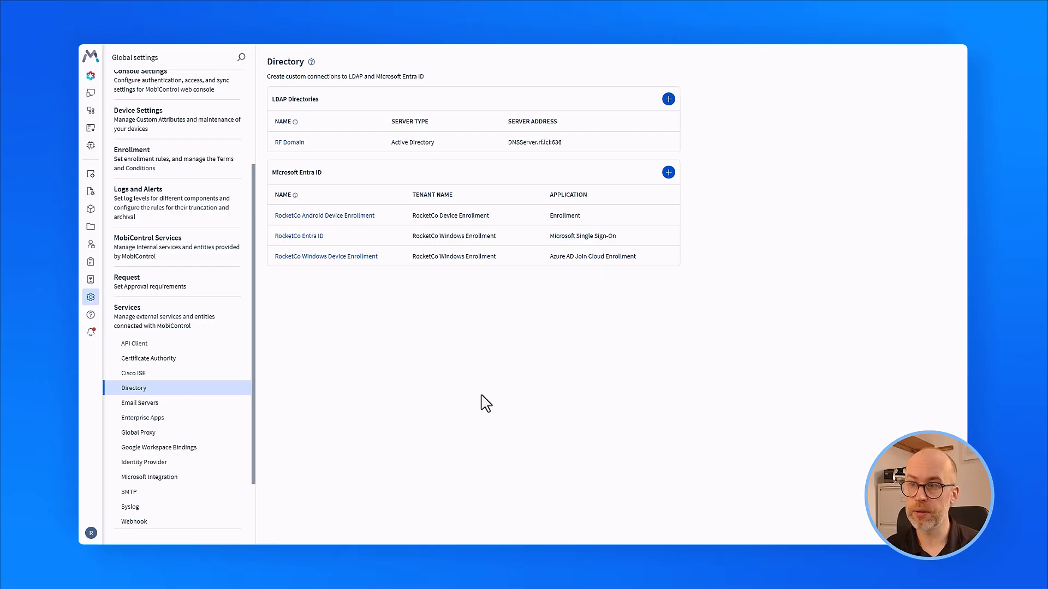
# Inspect the RocketCo Windows Device Enrollment connection's tenant details, then cancel without saving.
pyautogui.click(320, 262)
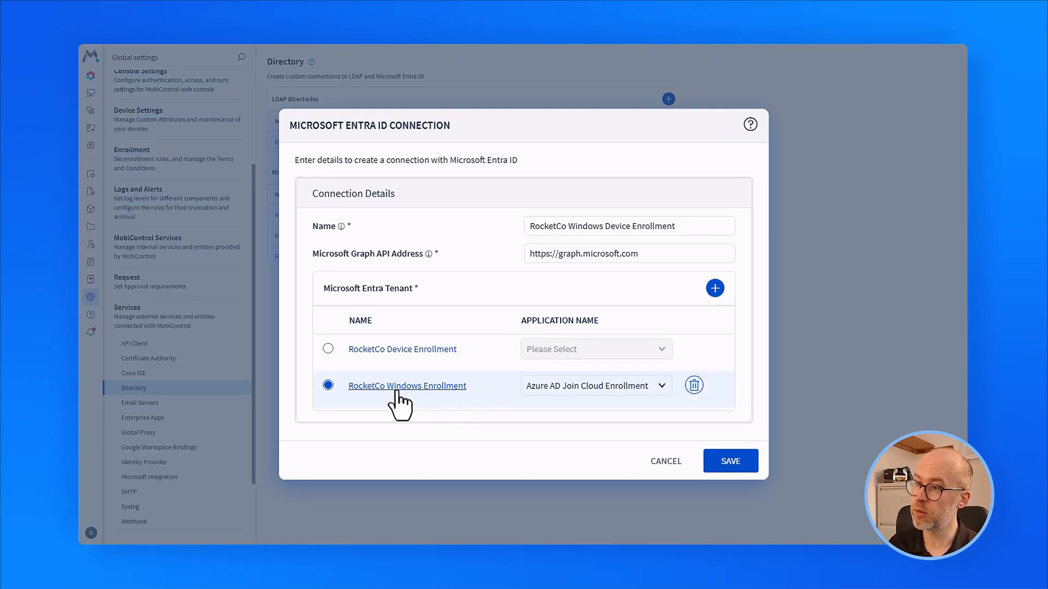
pyautogui.click(394, 385)
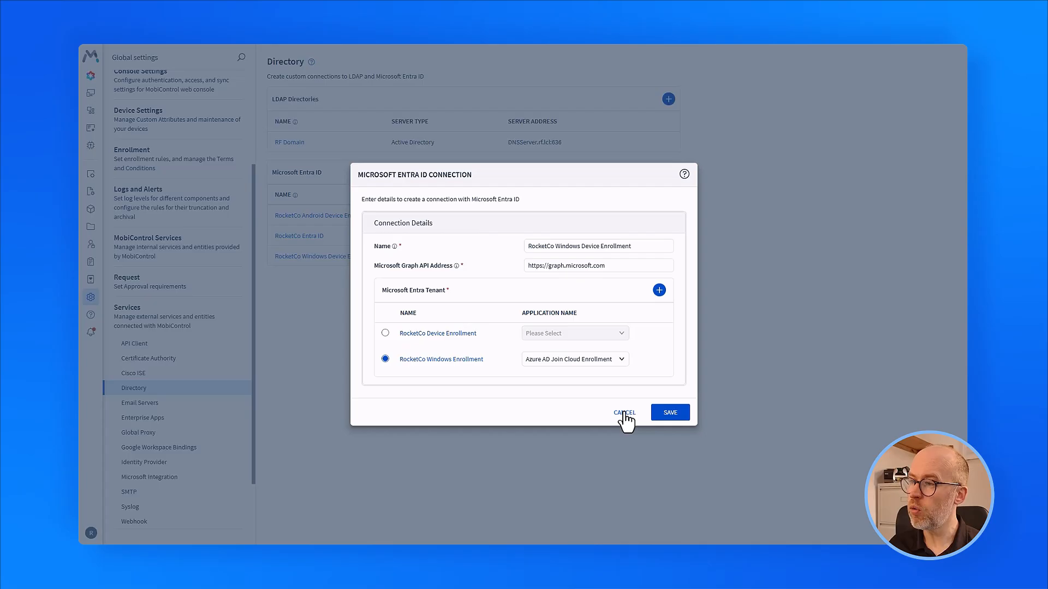
pyautogui.click(624, 412)
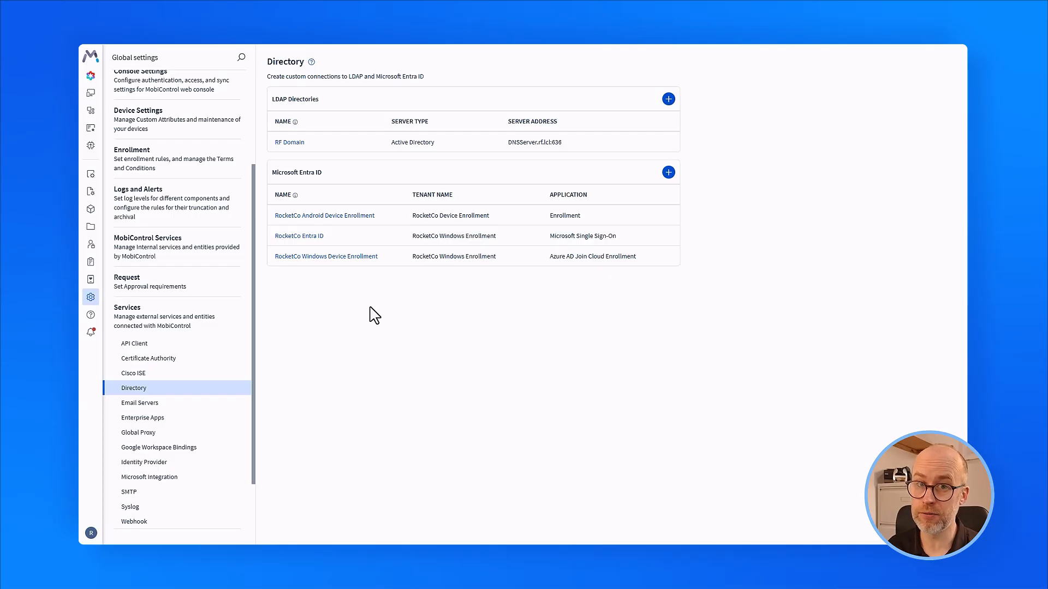
# Add Entra ID connection 'Windows Autopilot' with RocketCo Windows Enrollment tenant and Microsoft Autopilot app, and save.
pyautogui.click(669, 173)
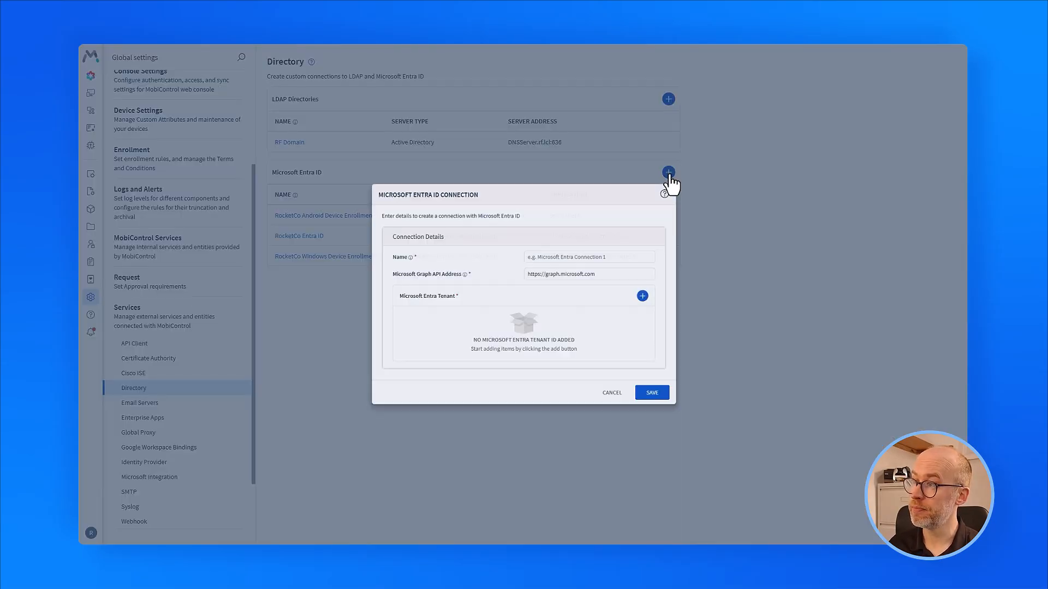
pyautogui.click(603, 246)
pyautogui.write('Windows Autopilot')
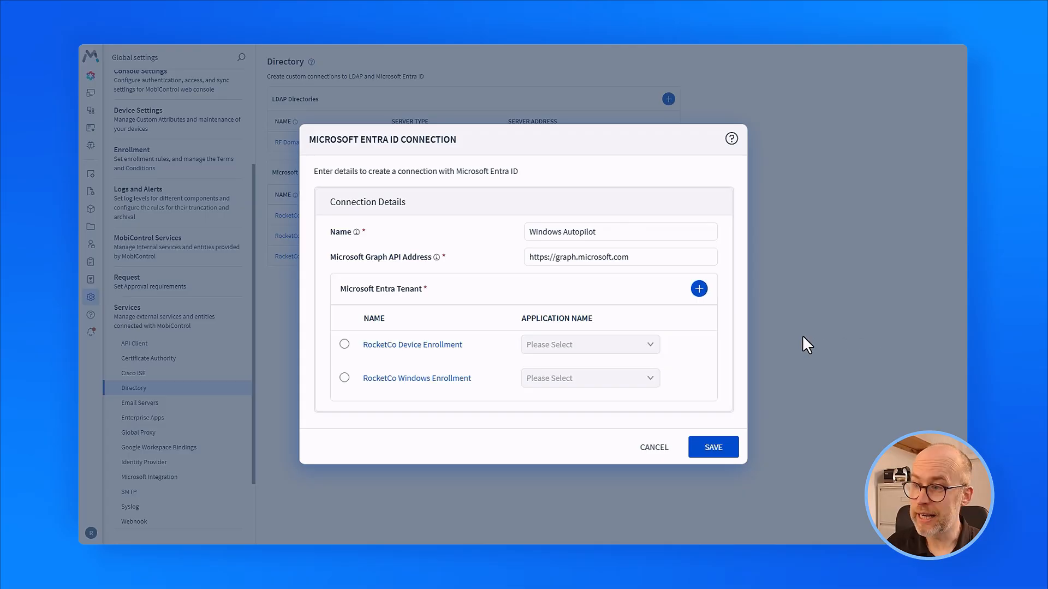
pyautogui.click(344, 378)
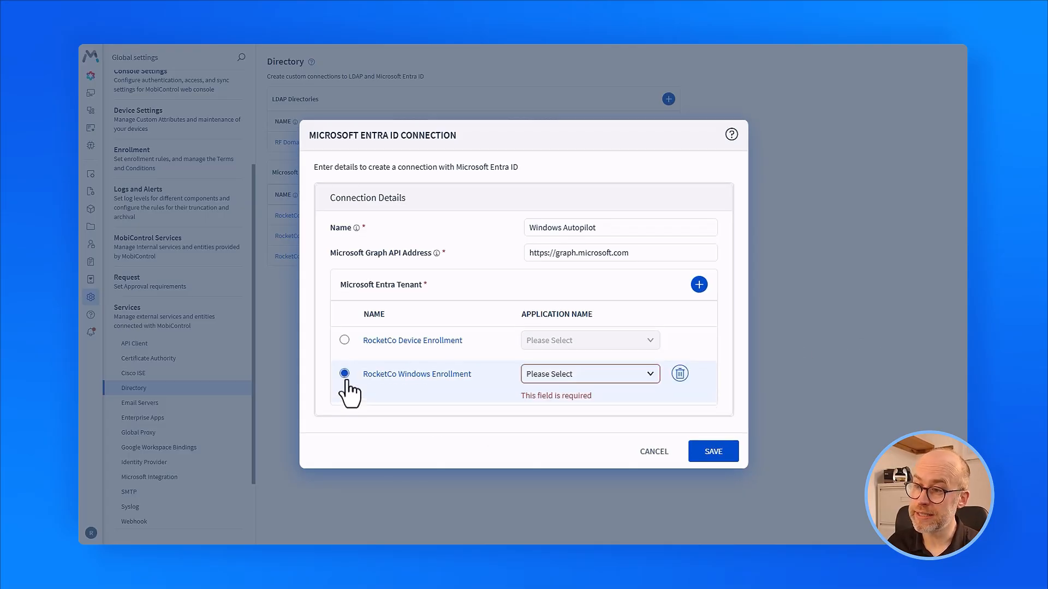
pyautogui.click(647, 376)
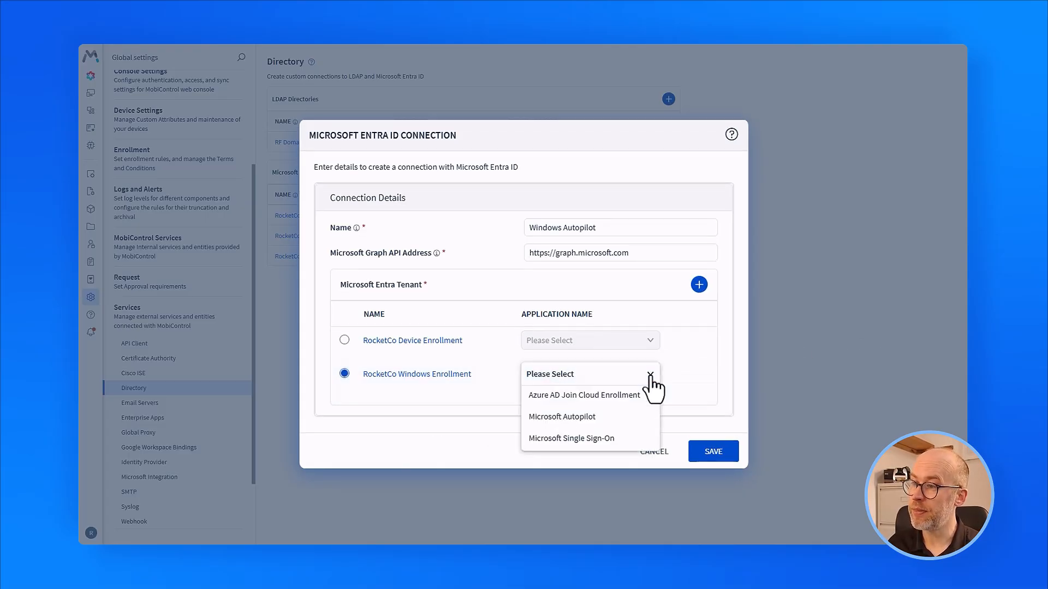
pyautogui.click(638, 420)
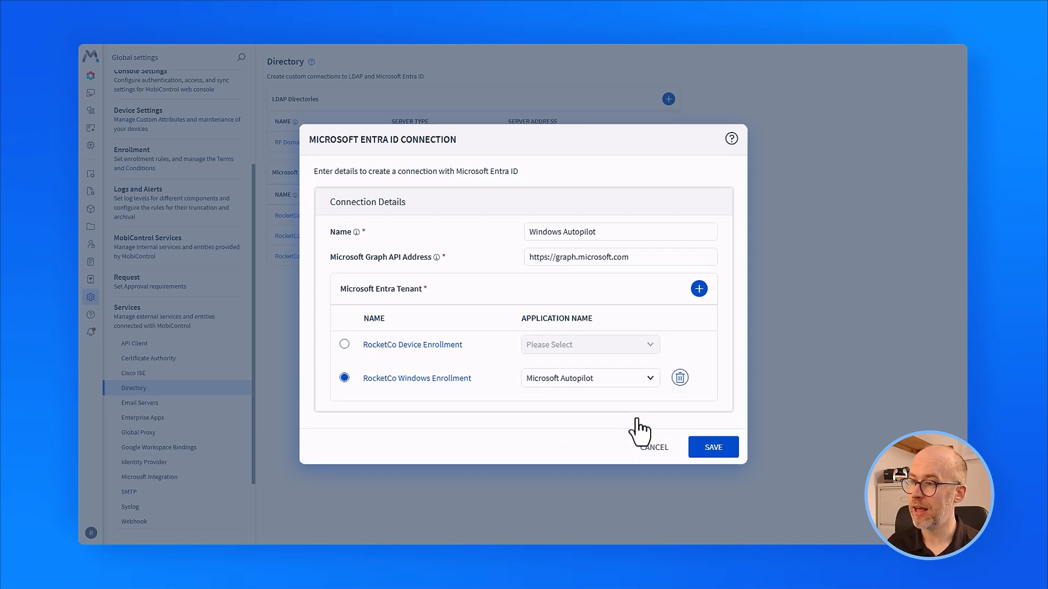
pyautogui.click(730, 451)
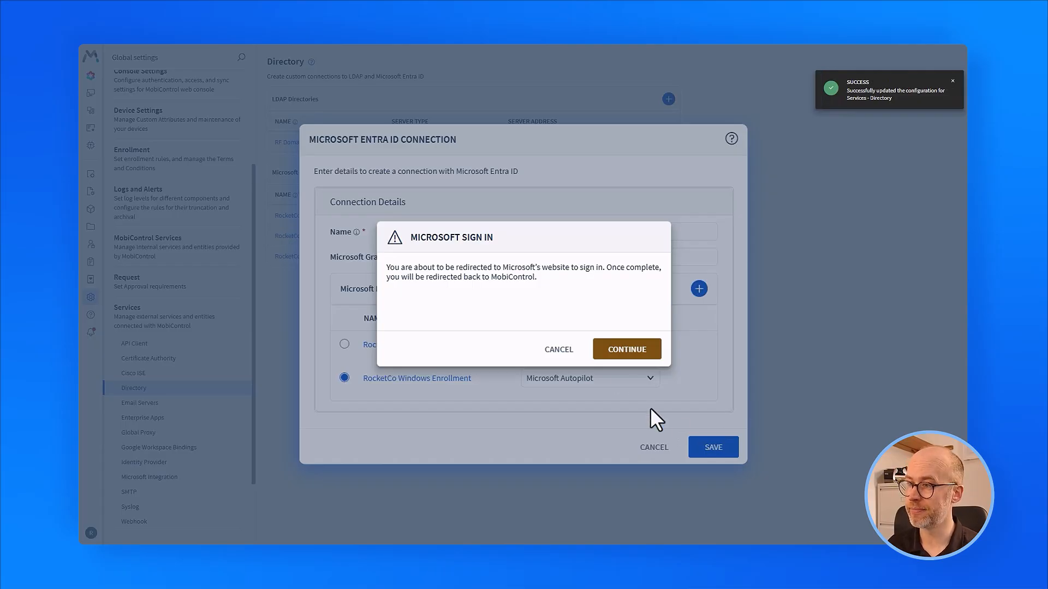
pyautogui.click(625, 351)
# Sign in with the tenant admin account and accept the SOTI Autopilot Application's permissions organisation-wide.
pyautogui.click(518, 315)
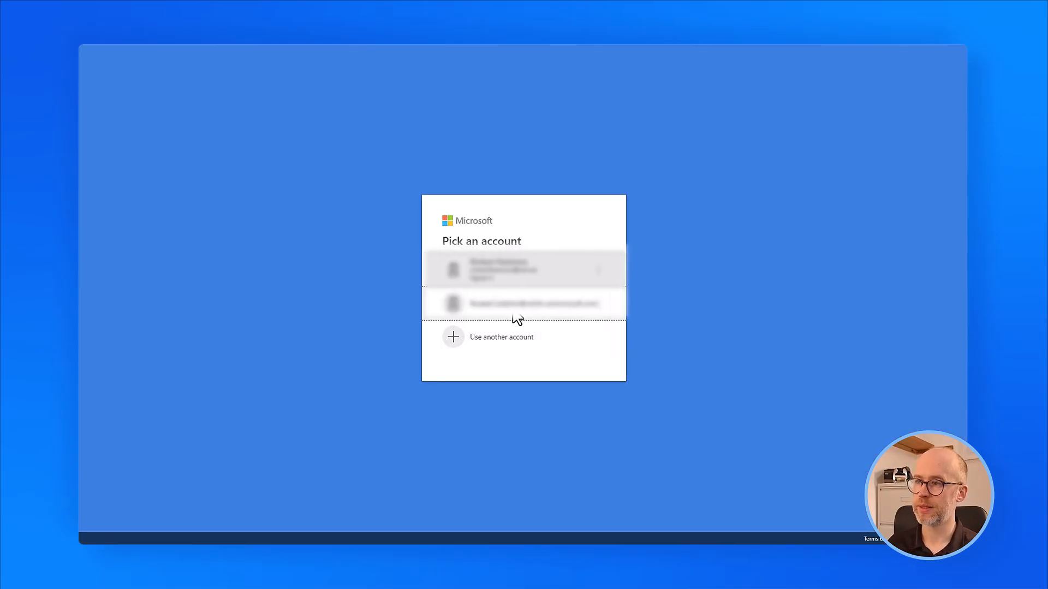
pyautogui.write('•••••••••••••••••')
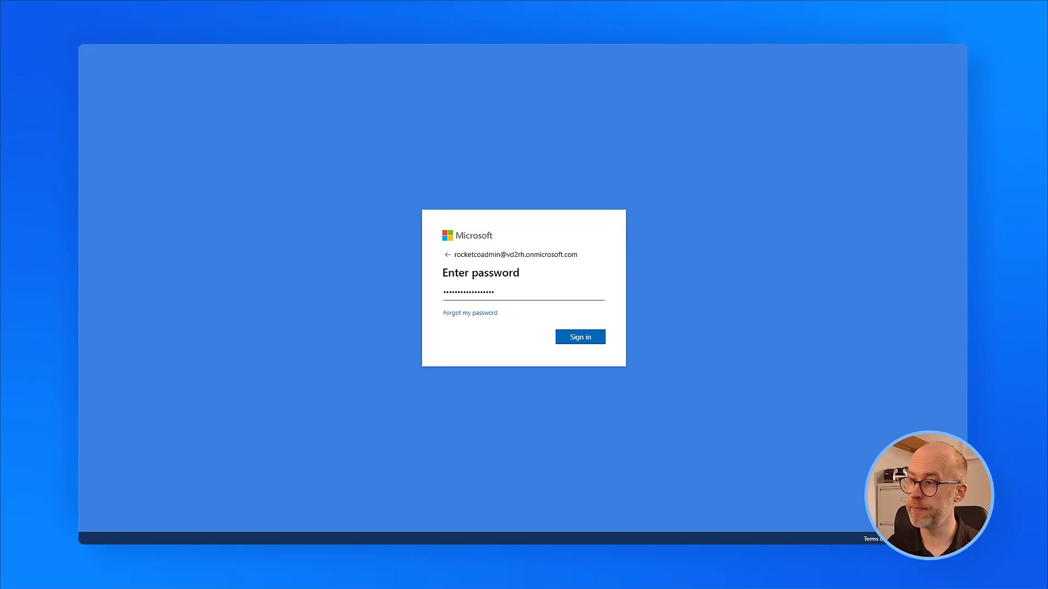
pyautogui.click(594, 336)
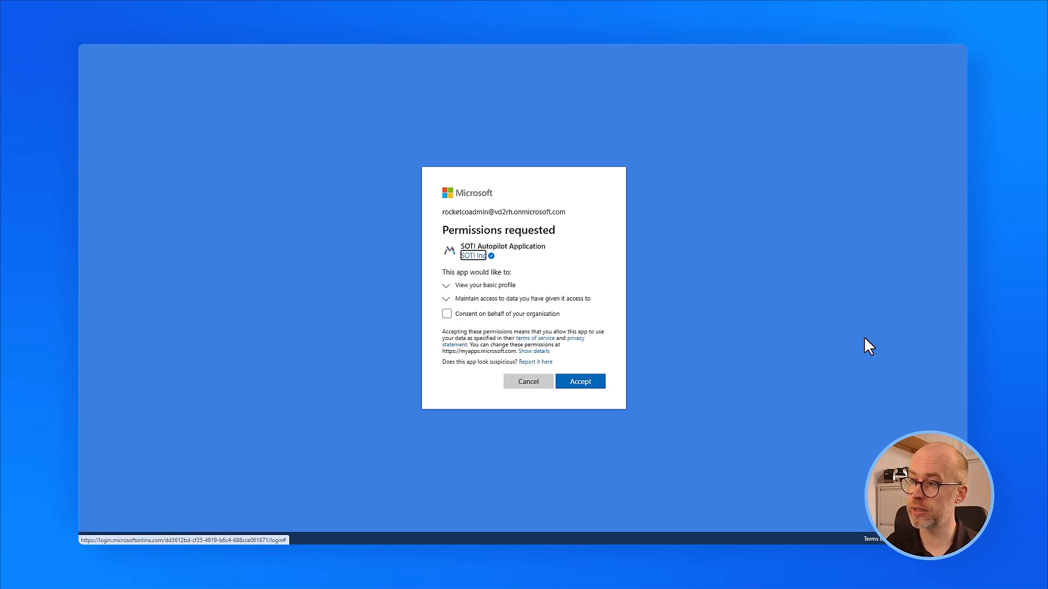
pyautogui.click(446, 315)
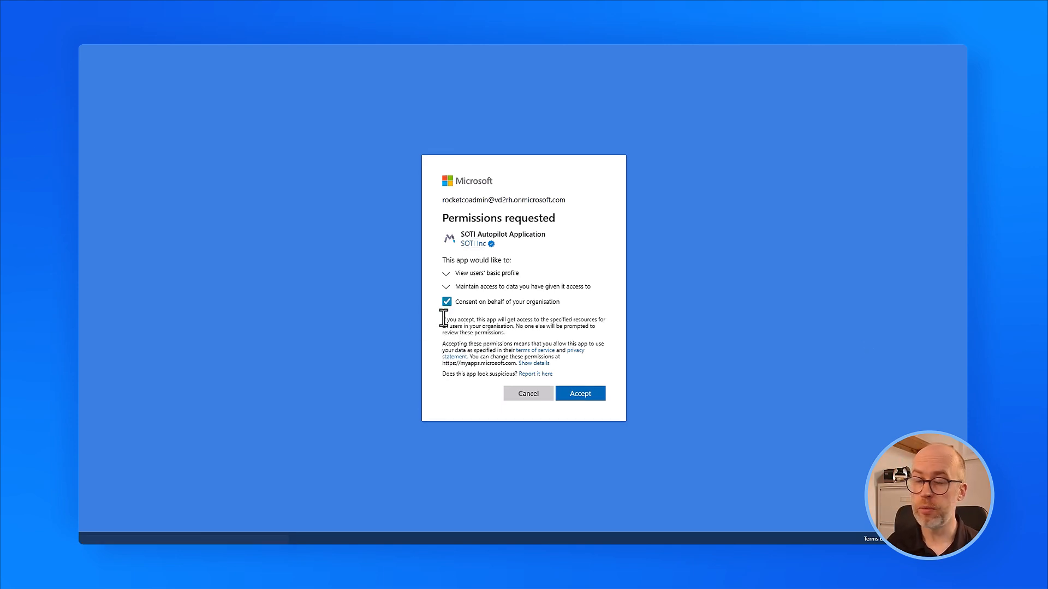
pyautogui.click(582, 395)
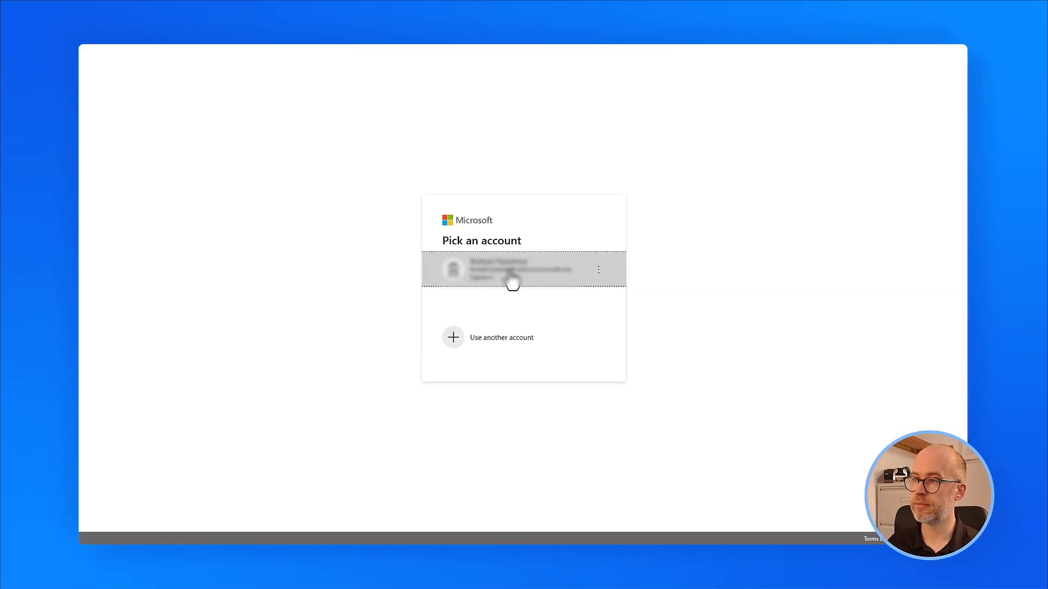
pyautogui.click(510, 273)
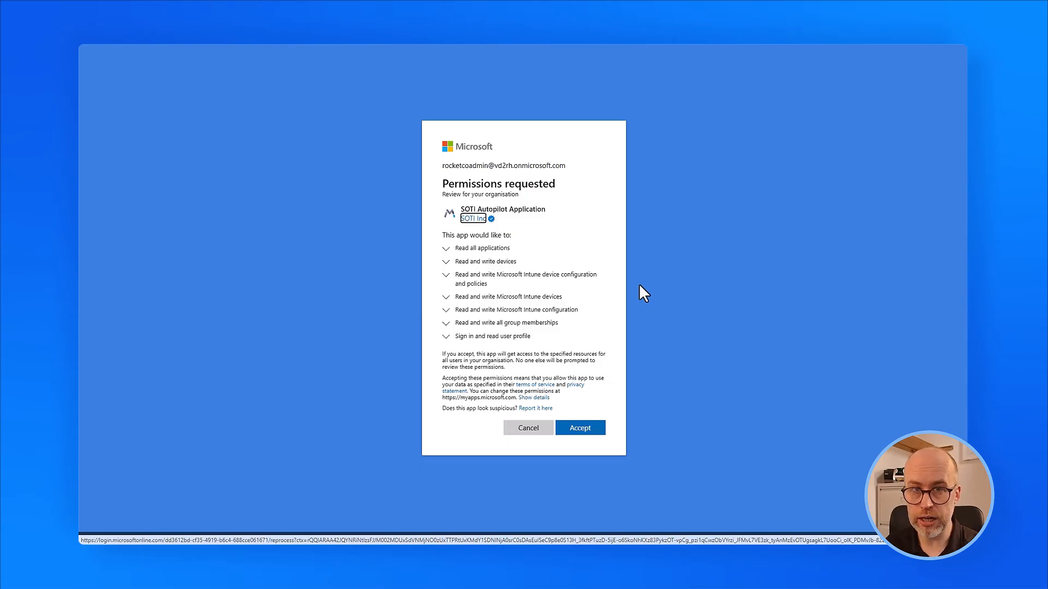
pyautogui.click(587, 431)
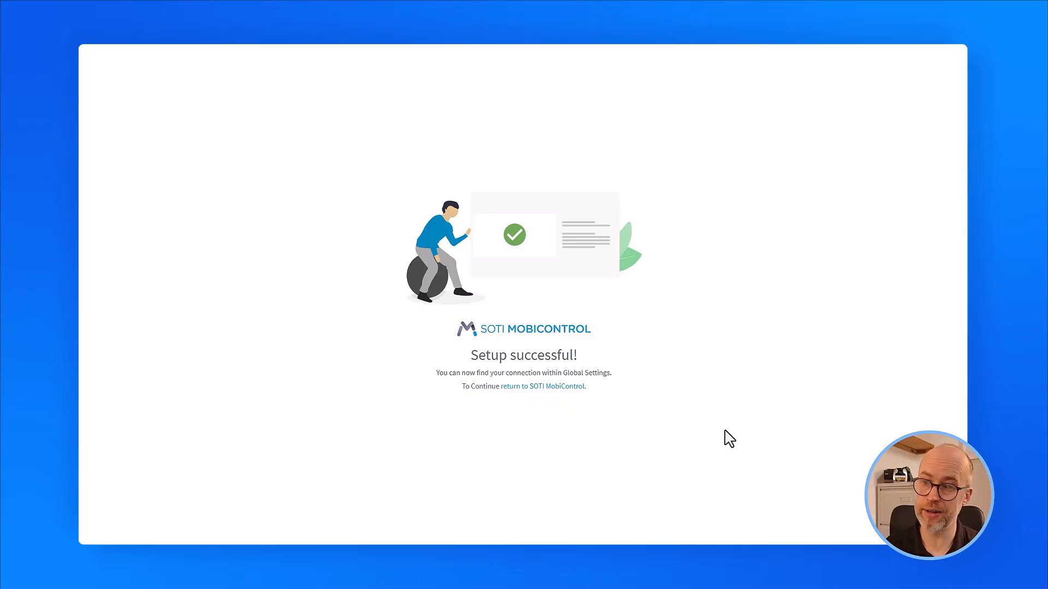
# Return from the Setup successful page to SOTI MobiControl.
pyautogui.click(557, 387)
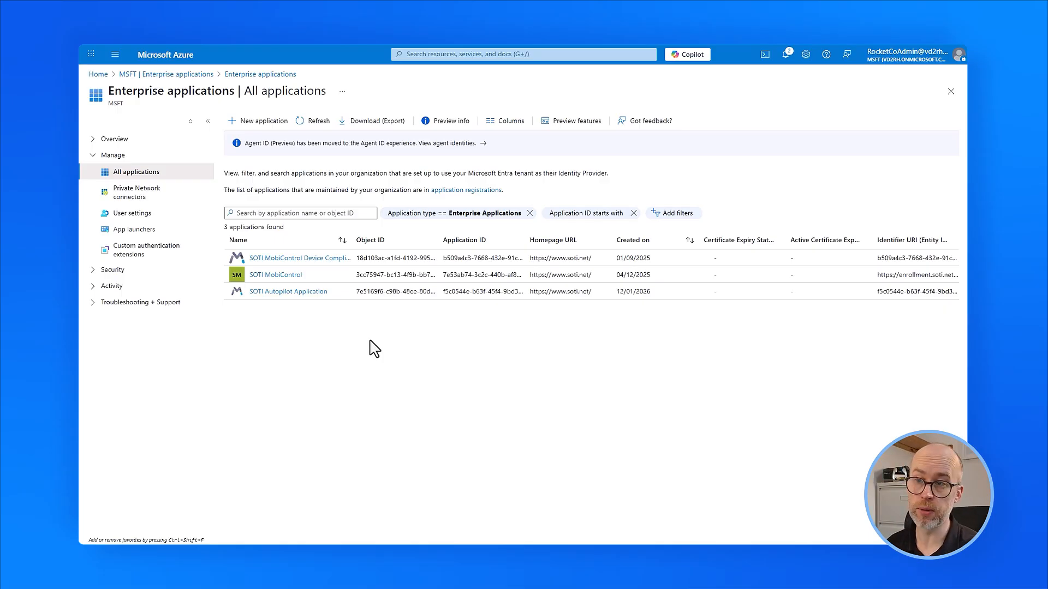
# Open the SOTI Autopilot Application in Enterprise applications and view its permissions.
pyautogui.click(286, 294)
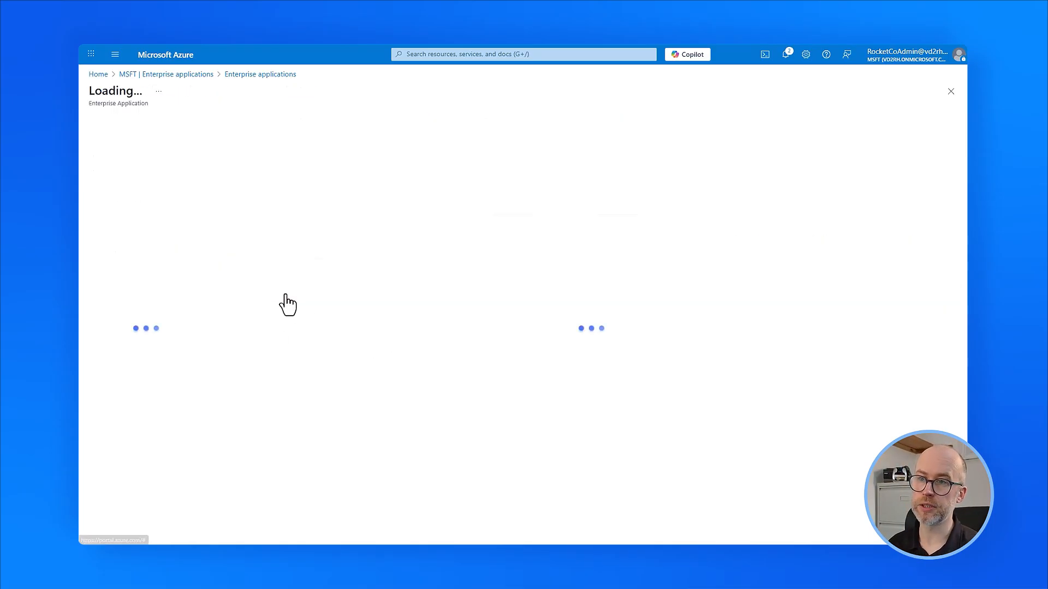
pyautogui.click(150, 369)
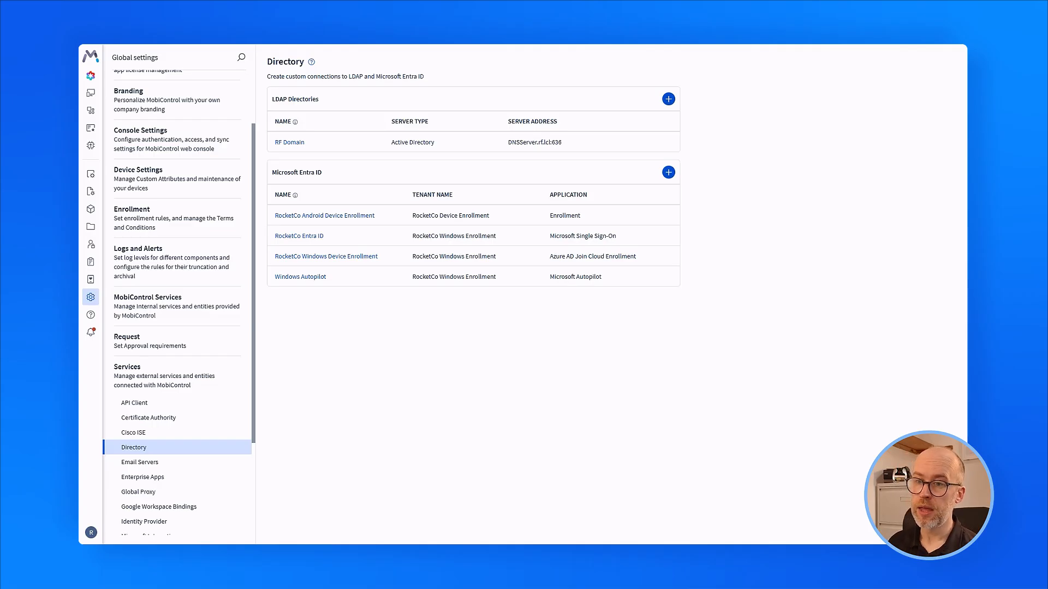
# Open the Windows Autopilot (Beta) page from the Global settings sidebar.
pyautogui.scroll(-3, 210, 382)
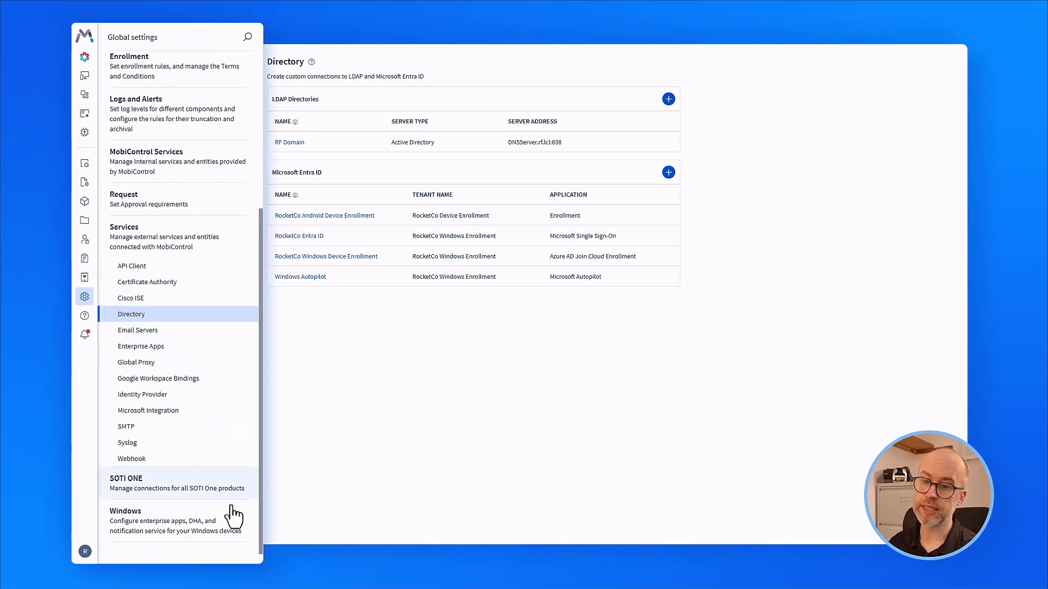
pyautogui.click(168, 524)
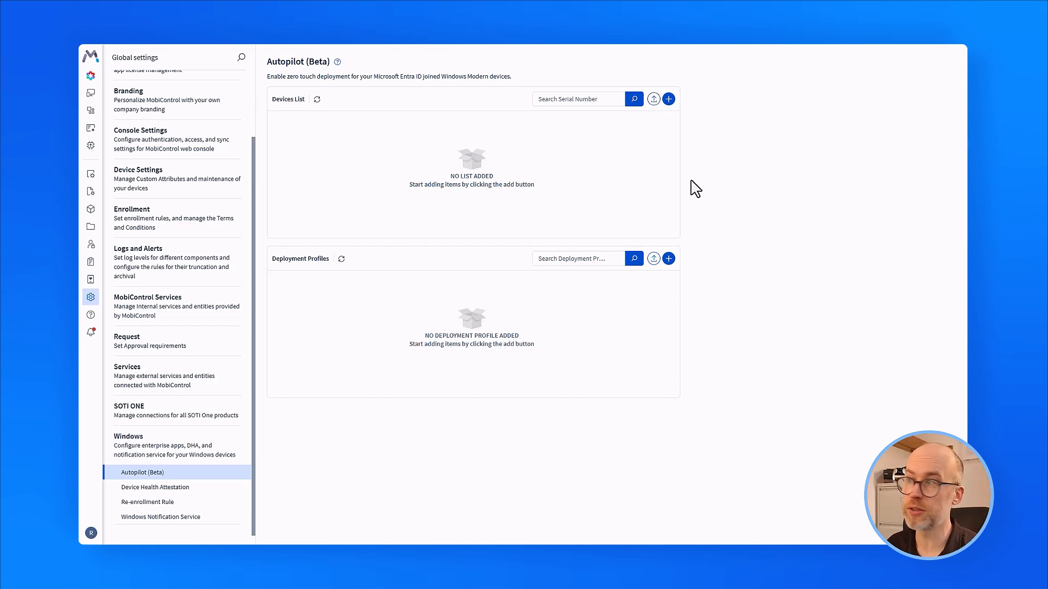
# Open the Upload CSV File dialog from the Devices List add button.
pyautogui.click(668, 99)
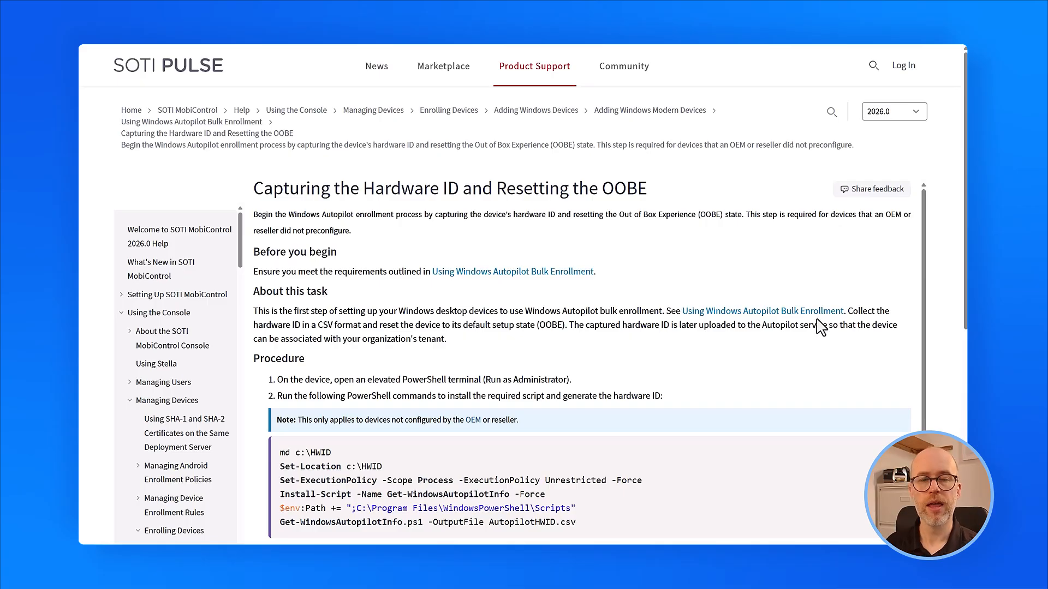
# Scroll to the help page's Procedure code block, then start a Windows search on the VM.
pyautogui.scroll(-3, 794, 368)
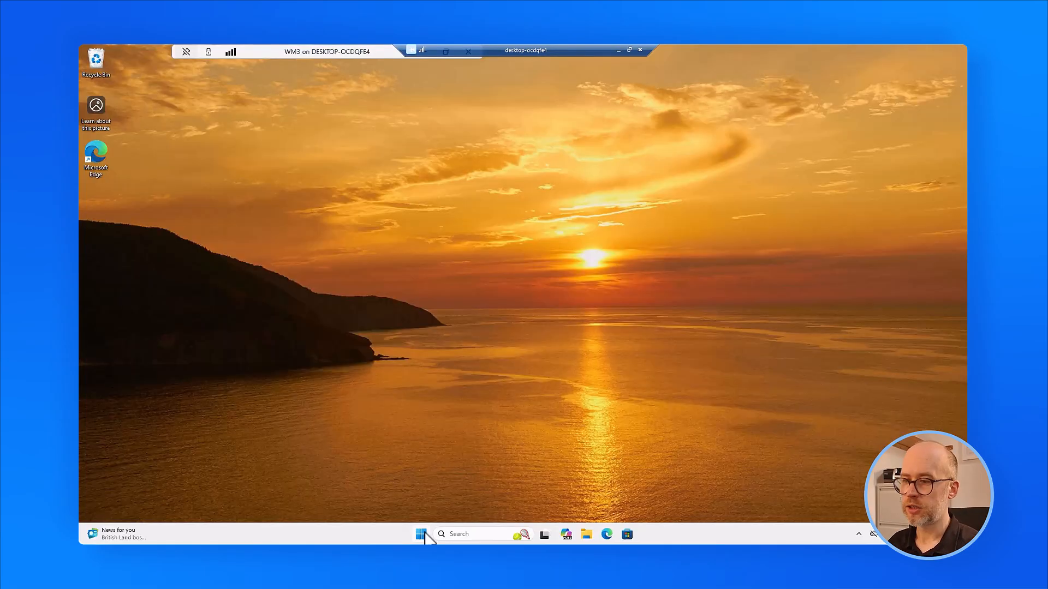
pyautogui.click(453, 536)
# Launch Windows PowerShell as administrator.
pyautogui.write('power')
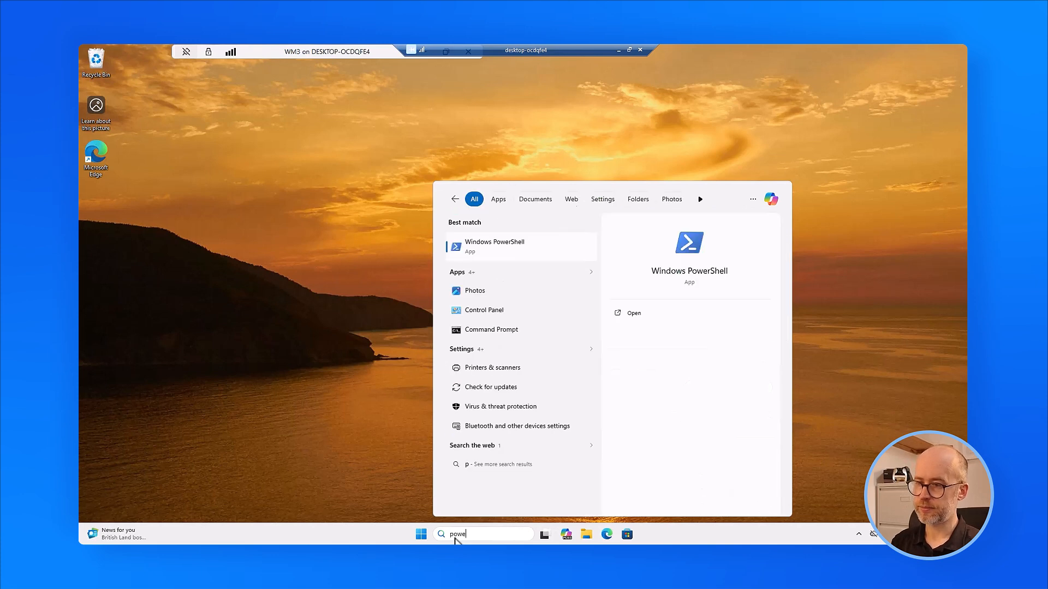
pyautogui.rightClick(484, 242)
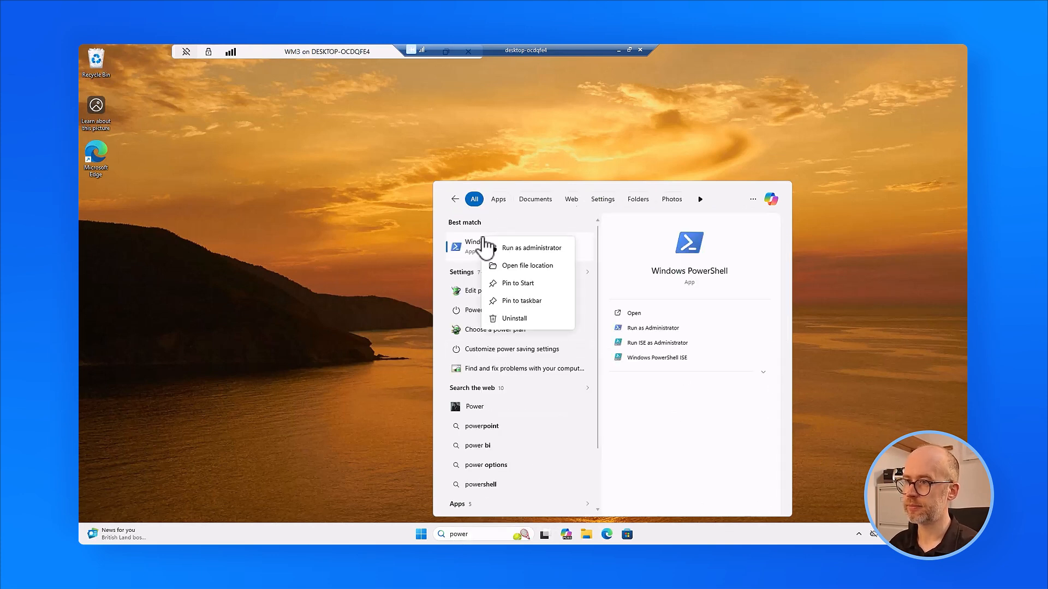
pyautogui.click(524, 247)
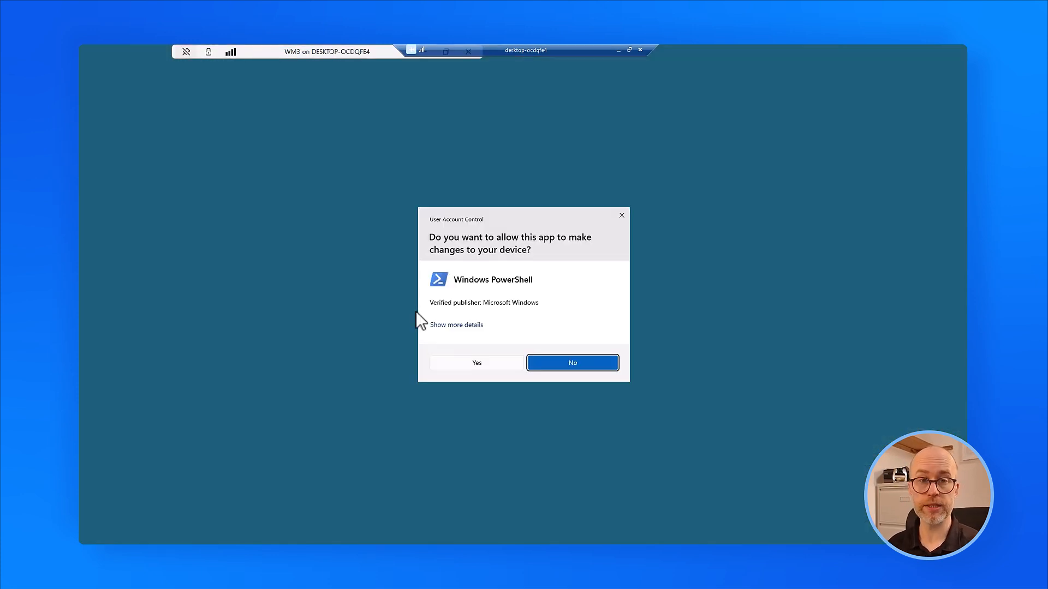
pyautogui.click(489, 365)
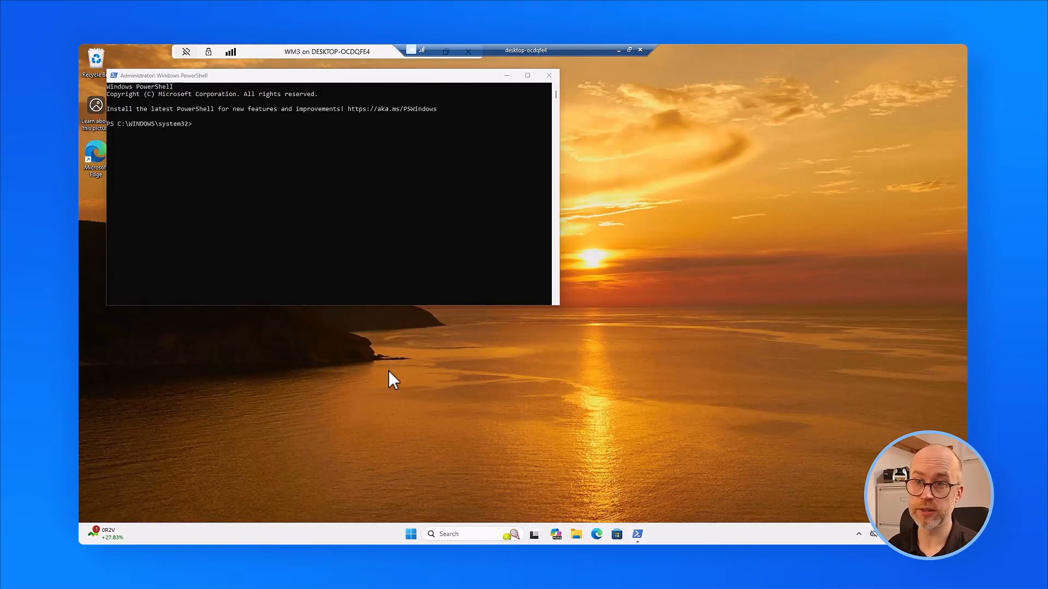
# Create the C:\HWID folder and switch into it.
pyautogui.write('md c:\\HWID')
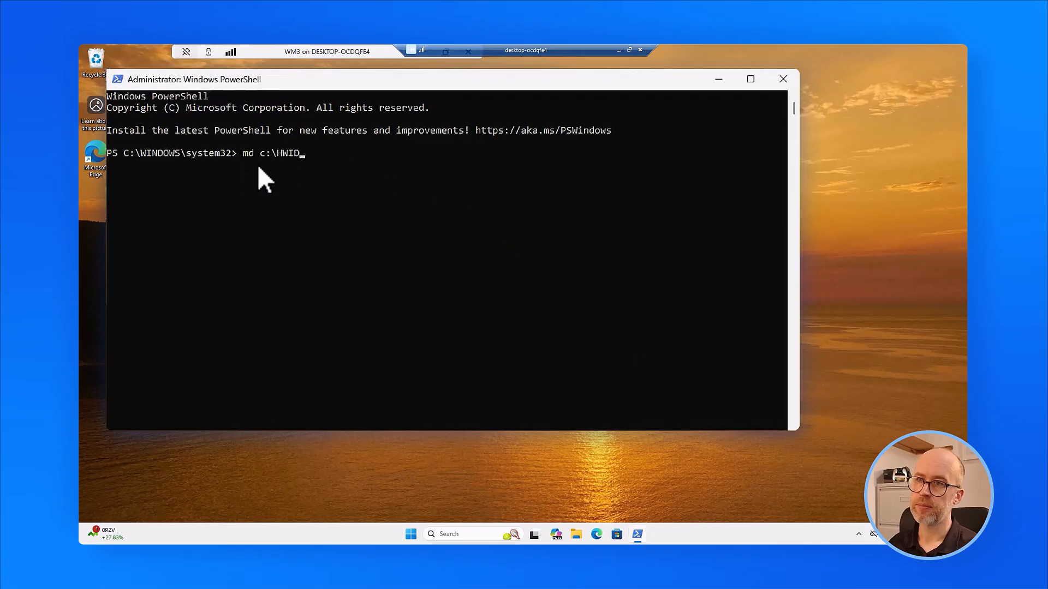
pyautogui.press('Return')
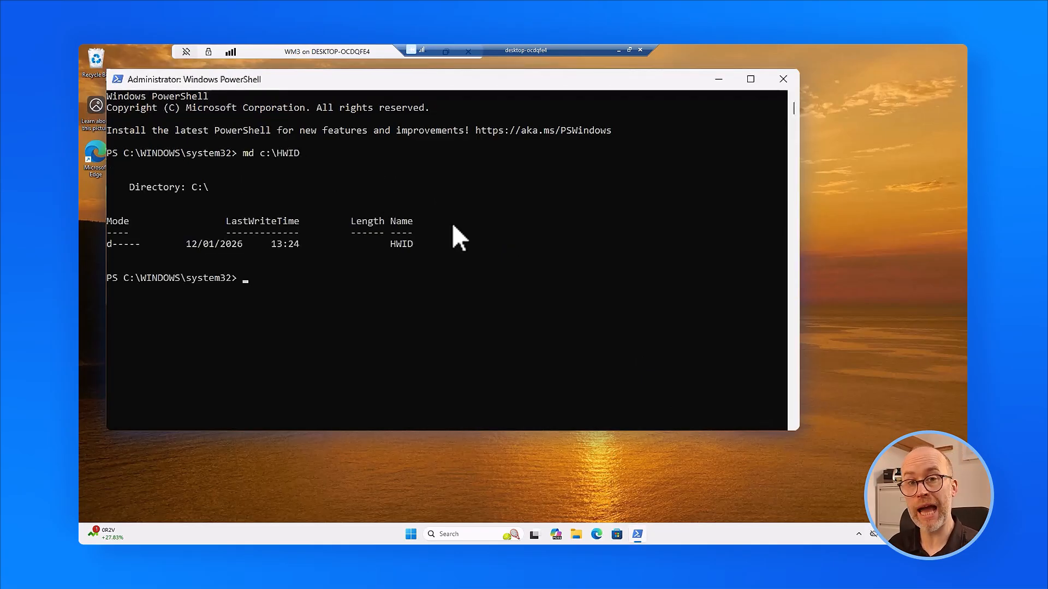
pyautogui.click(246, 280)
pyautogui.rightClick(247, 280)
pyautogui.press('Return')
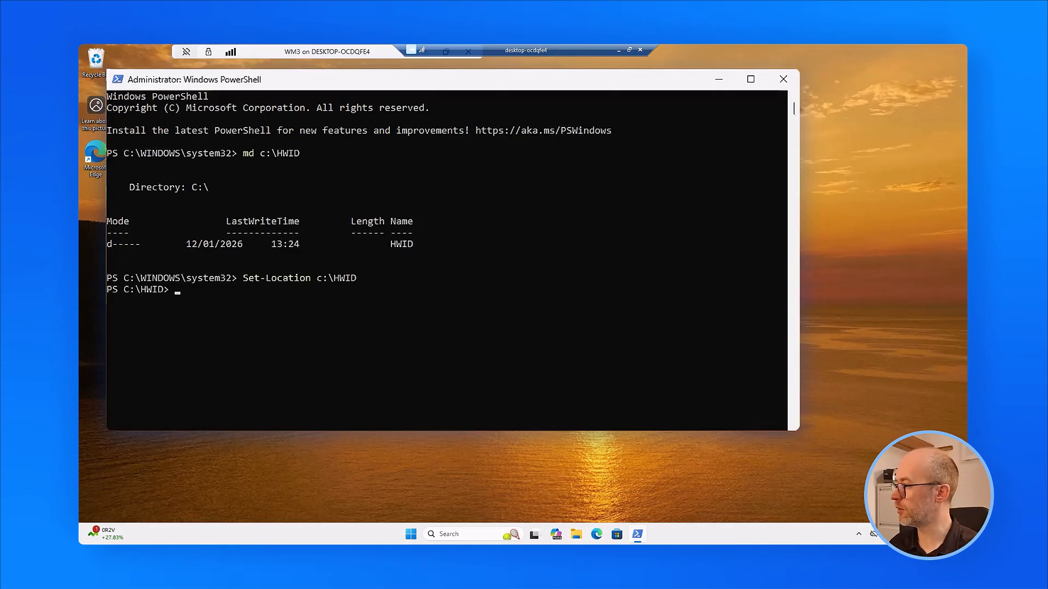
# Allow scripts, install Get-WindowsAutopilotInfo, and export the hardware ID to AutopilotHWID.csv.
pyautogui.click(178, 291)
pyautogui.rightClick(179, 292)
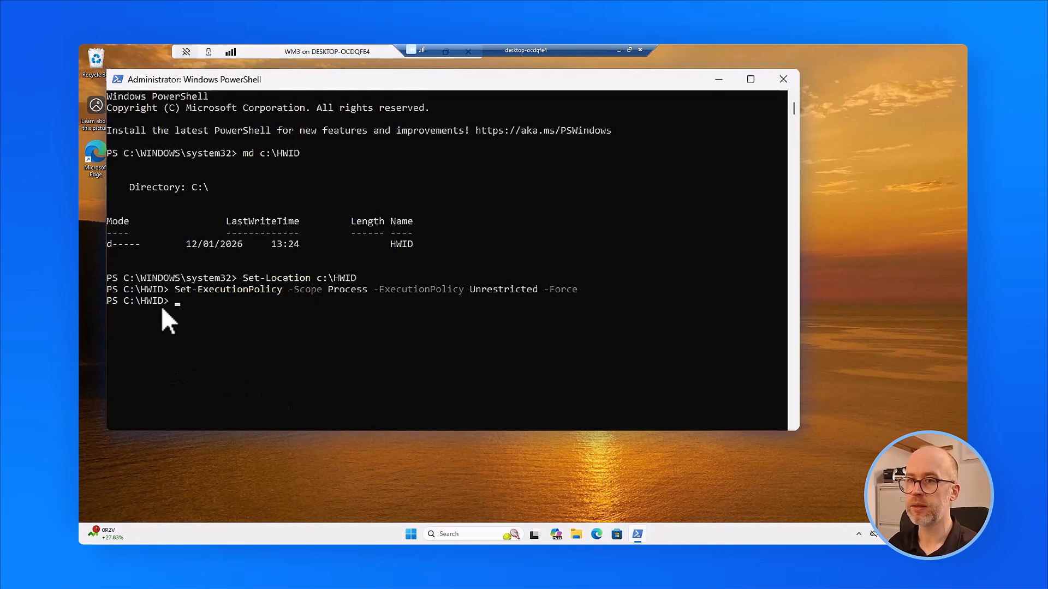
pyautogui.click(188, 306)
pyautogui.rightClick(273, 351)
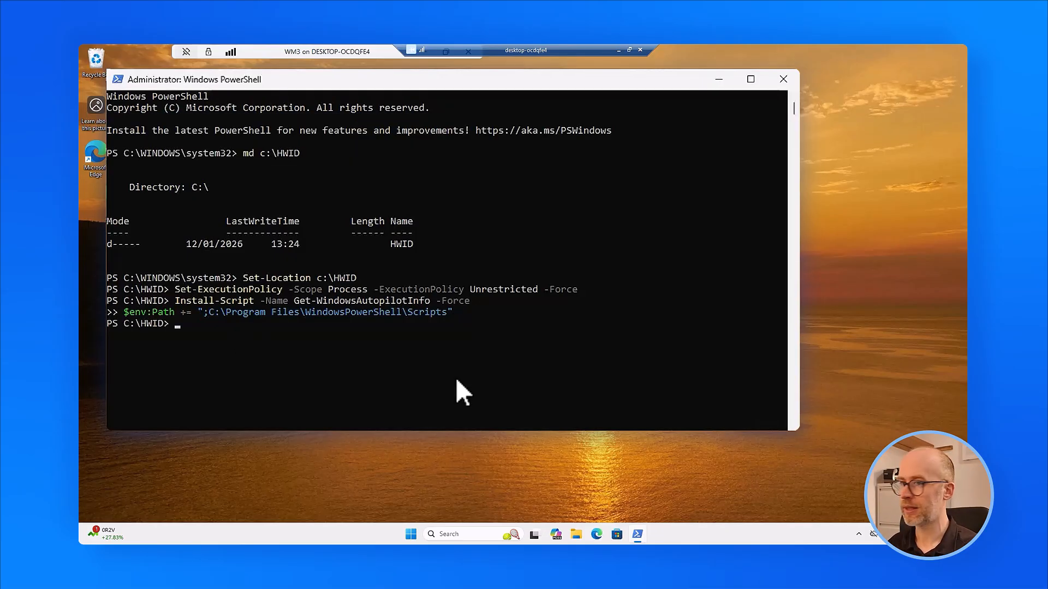
pyautogui.click(179, 325)
pyautogui.rightClick(304, 347)
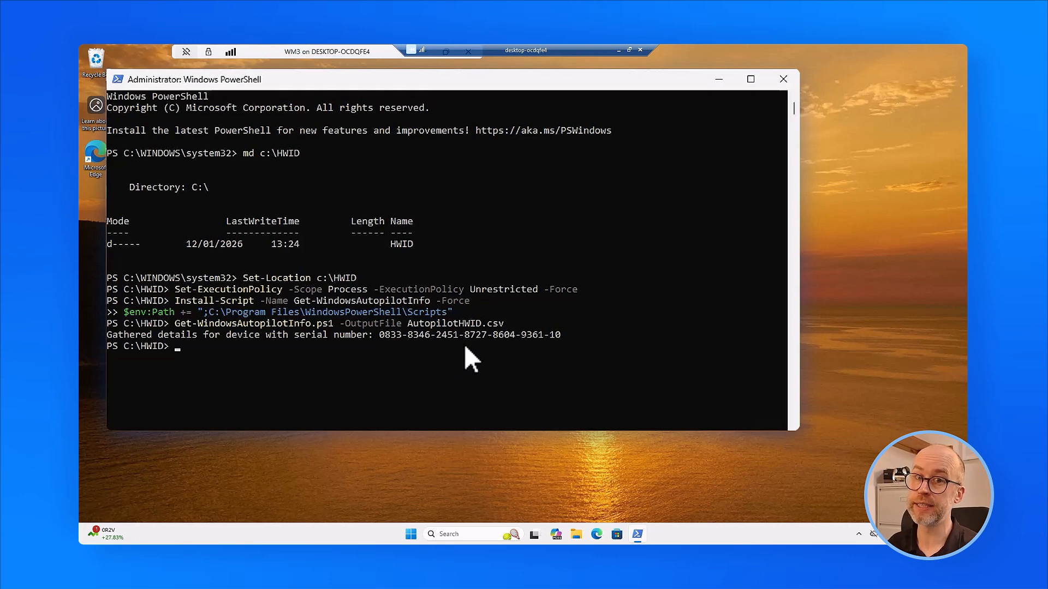
pyautogui.click(577, 535)
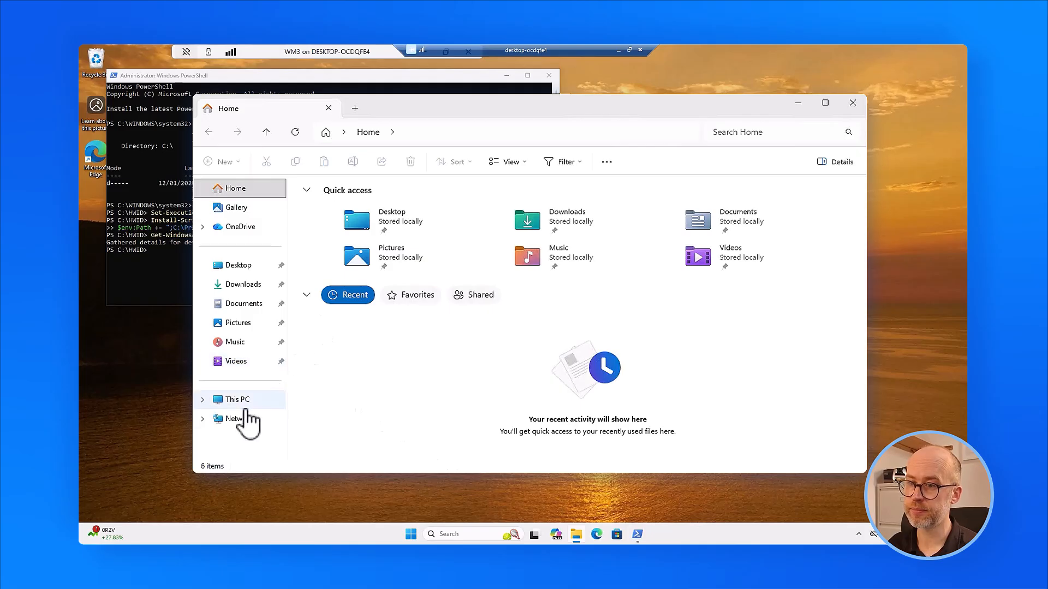
# Copy the AutopilotHWID.csv file from C:\HWID and begin browsing for the upload file.
pyautogui.click(240, 401)
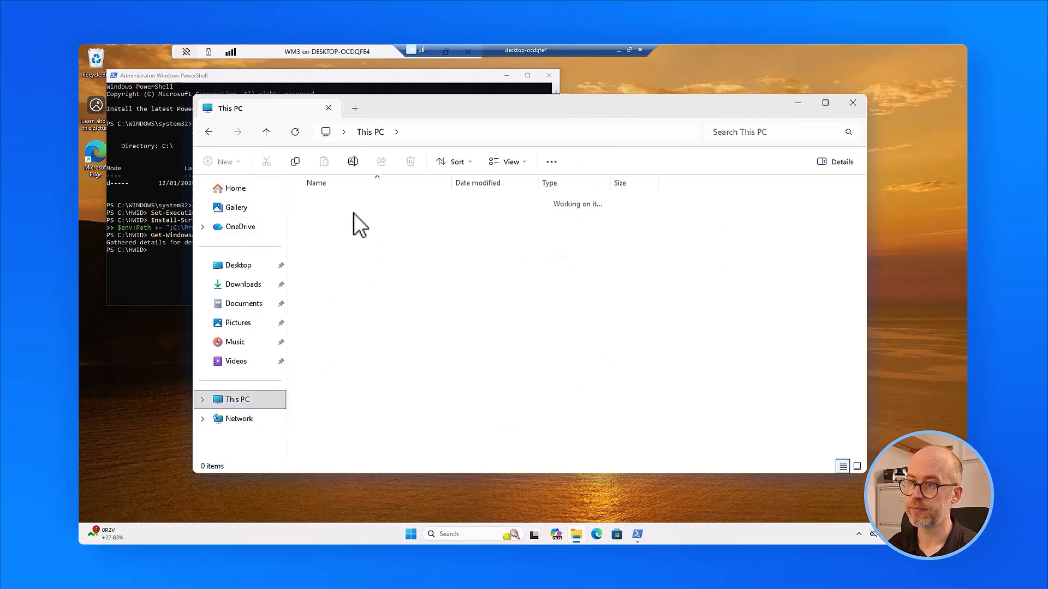
pyautogui.doubleClick(354, 216)
pyautogui.doubleClick(326, 201)
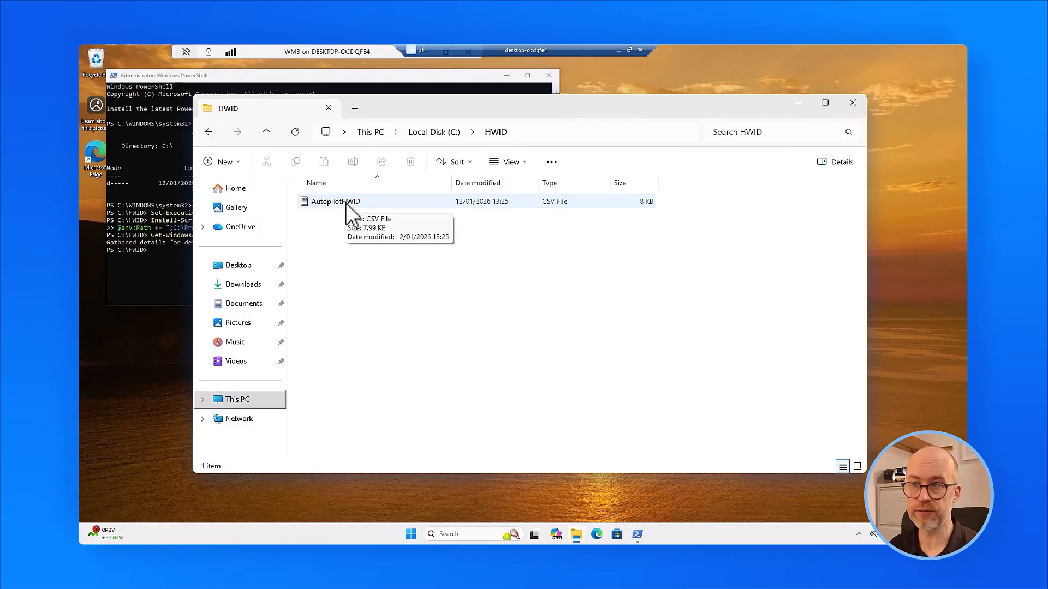
pyautogui.click(345, 202)
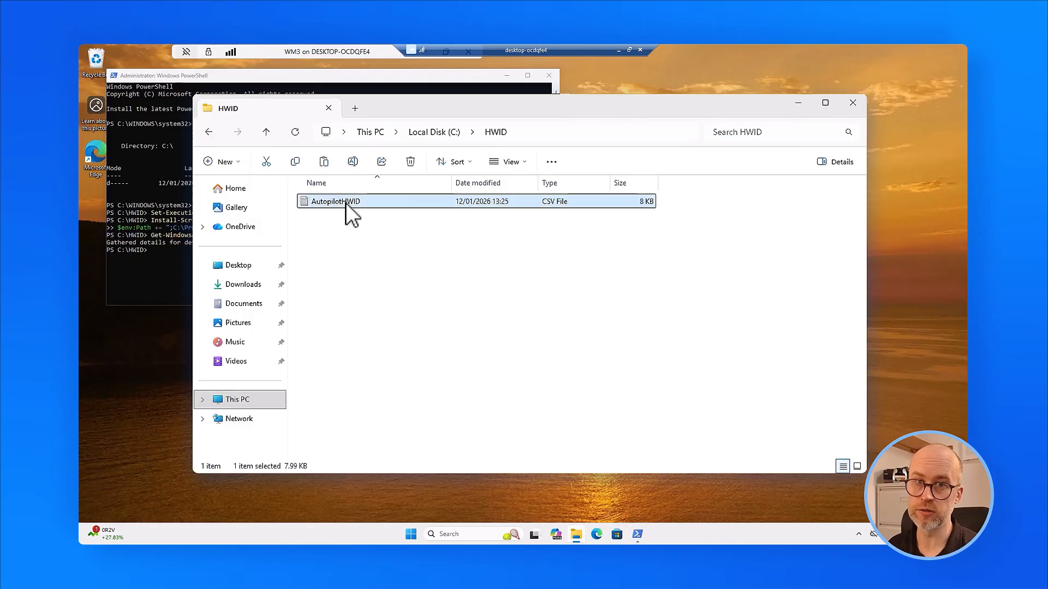
pyautogui.rightClick(345, 202)
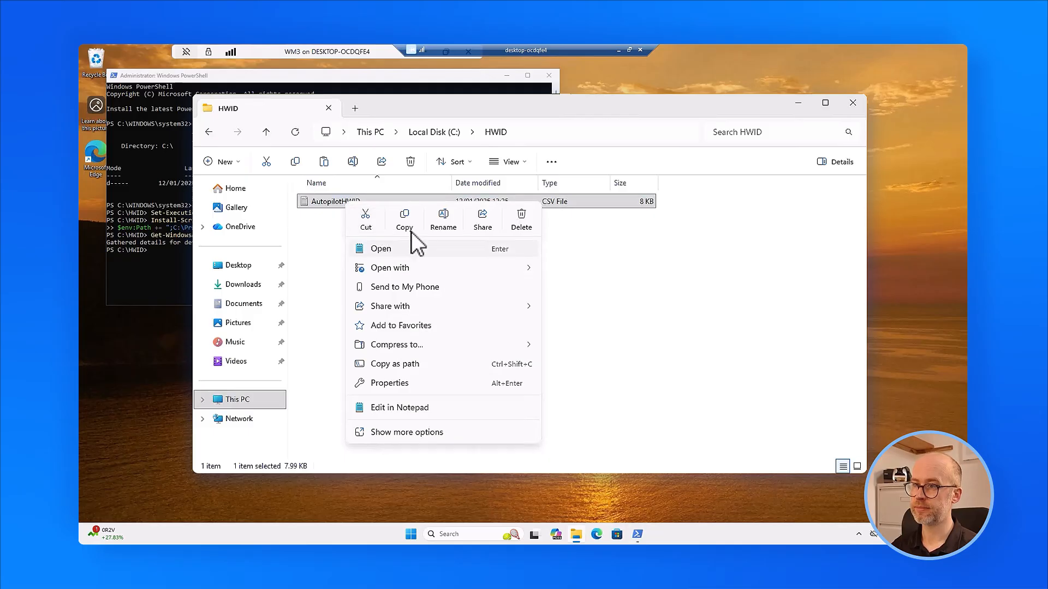
pyautogui.click(408, 222)
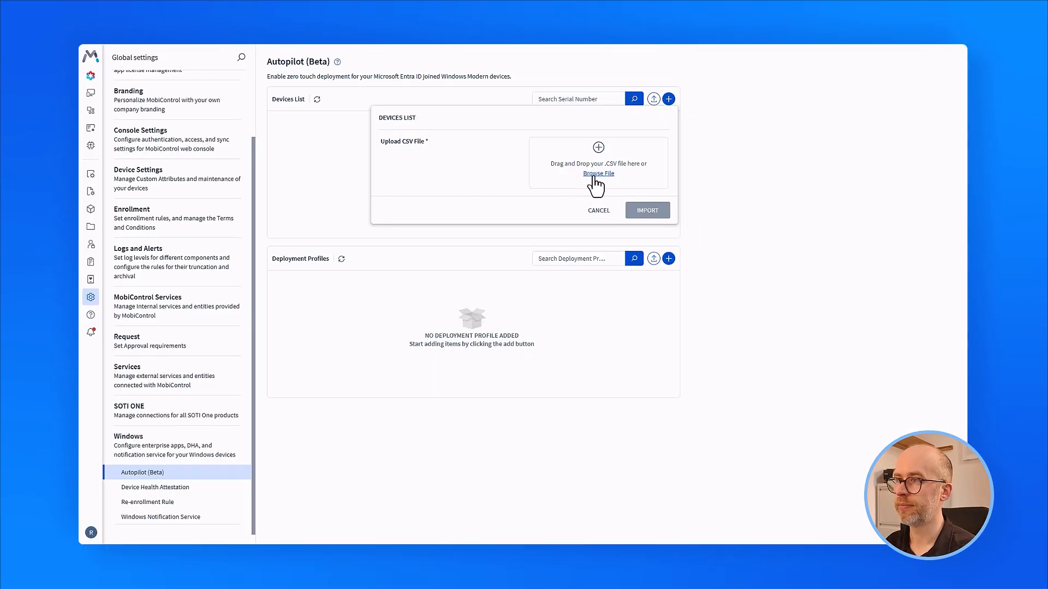
pyautogui.click(594, 179)
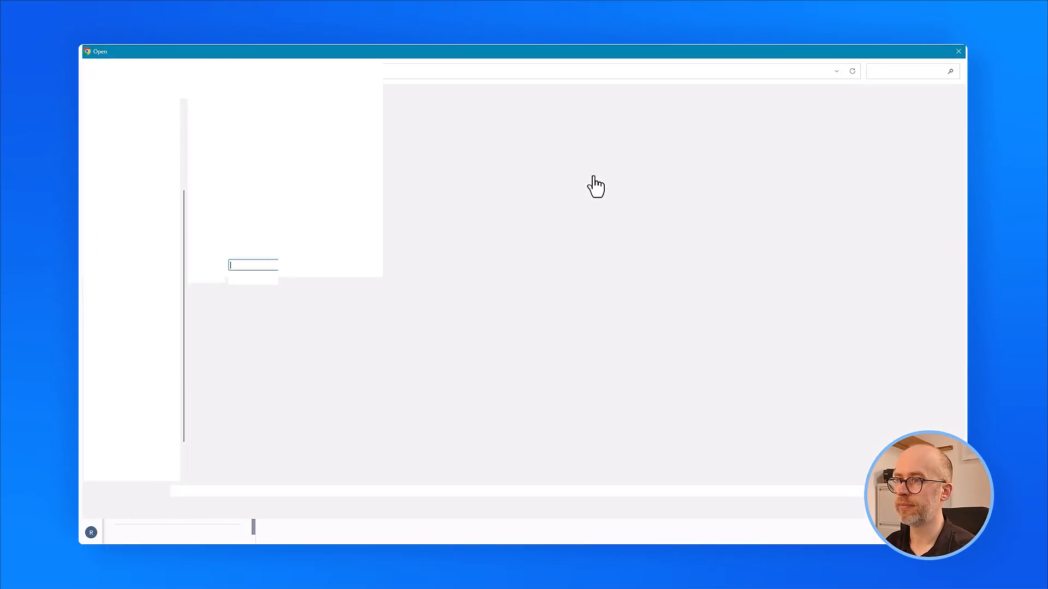
# Choose AutopilotHWID.csv in the Open dialog and import it into the Autopilot devices list.
pyautogui.click(224, 121)
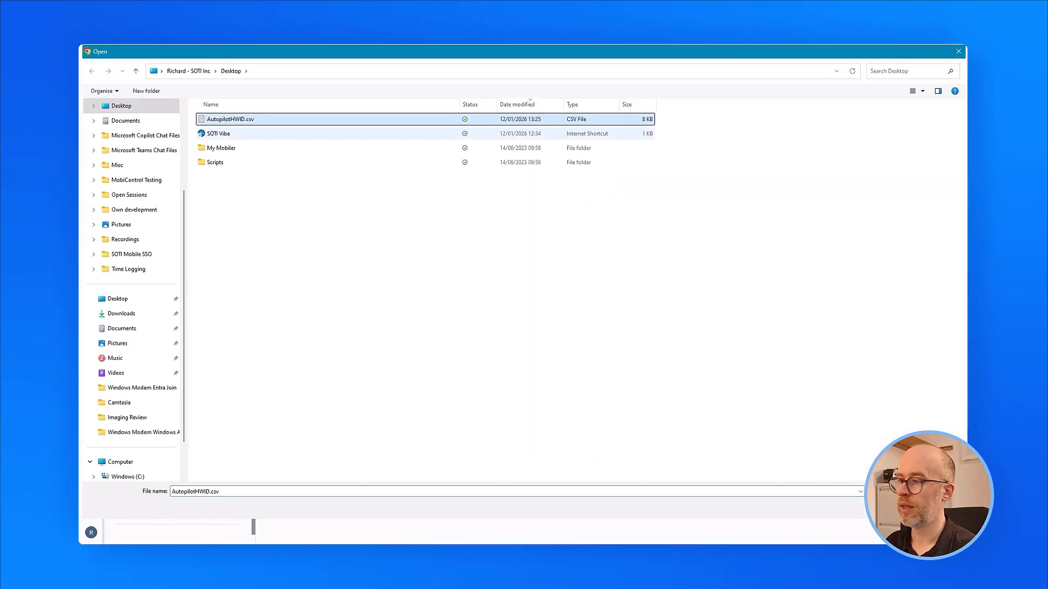
pyautogui.click(890, 507)
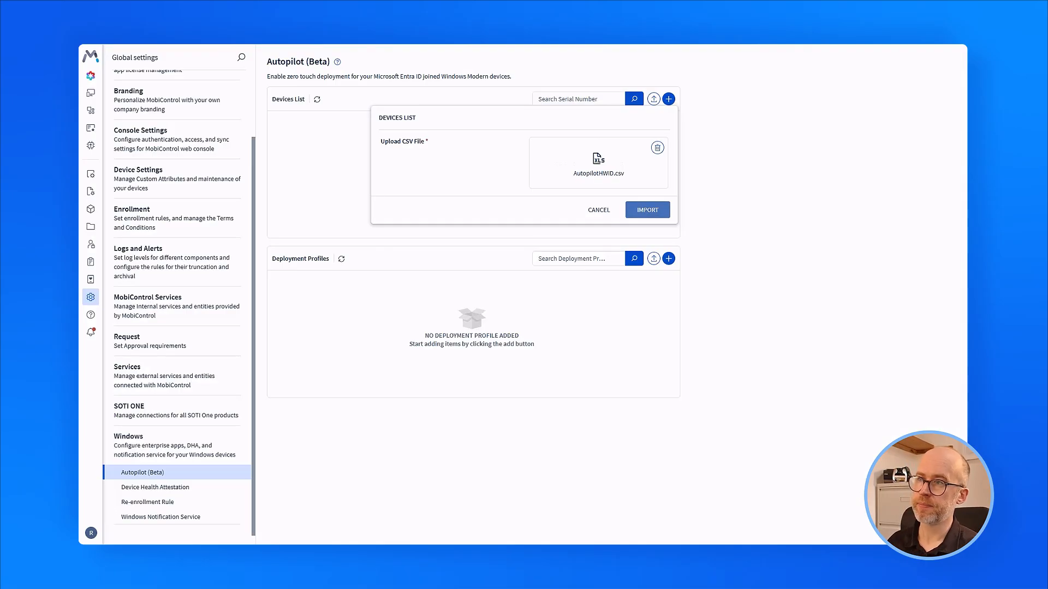
pyautogui.click(655, 213)
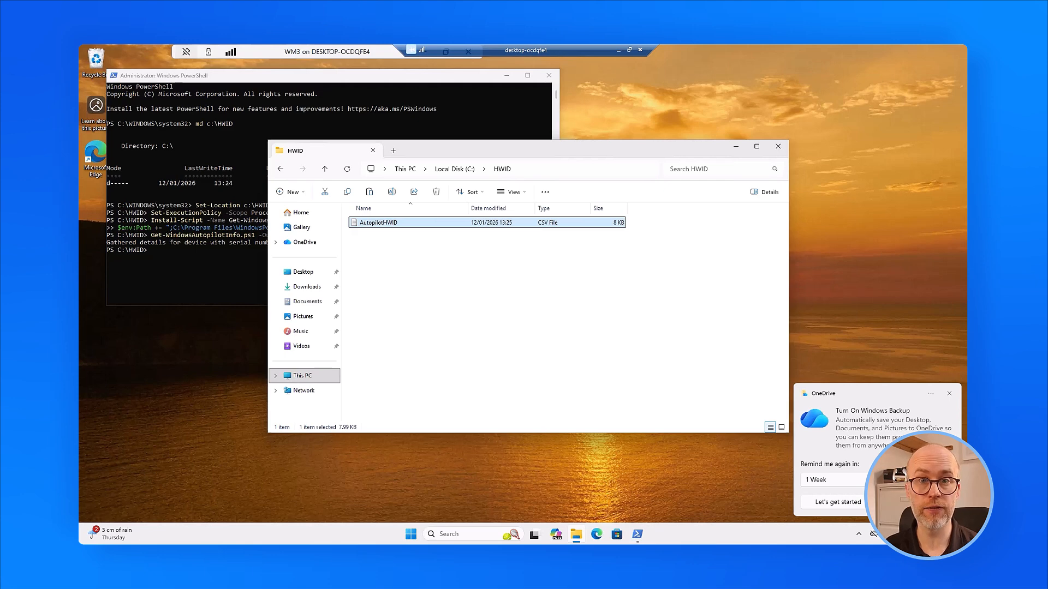
# Reset this PC with Remove everything and Local reinstall, then confirm the reset.
pyautogui.click(468, 536)
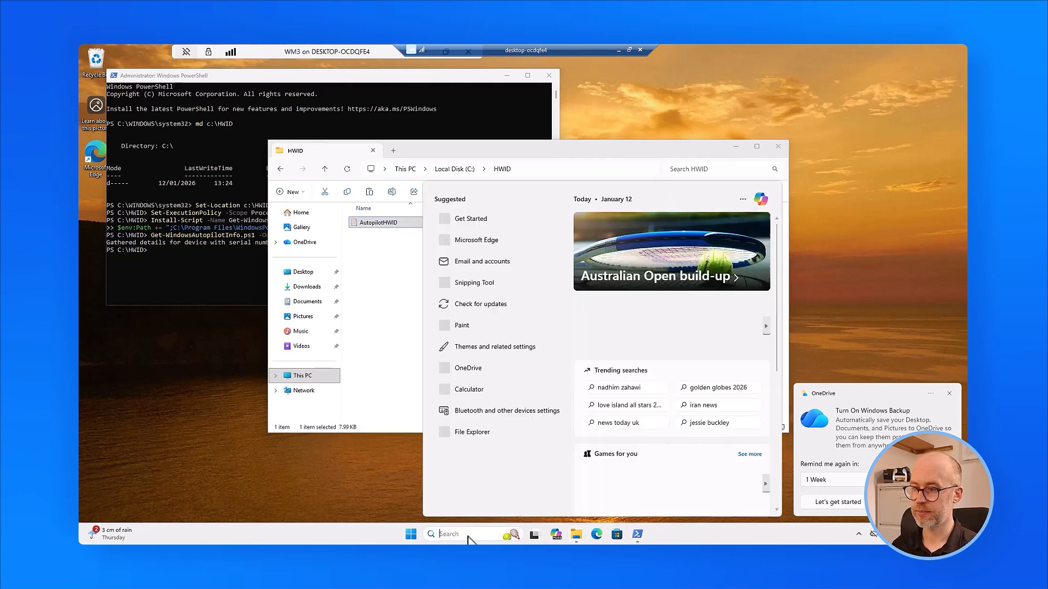
pyautogui.write('reset this PC')
pyautogui.click(486, 247)
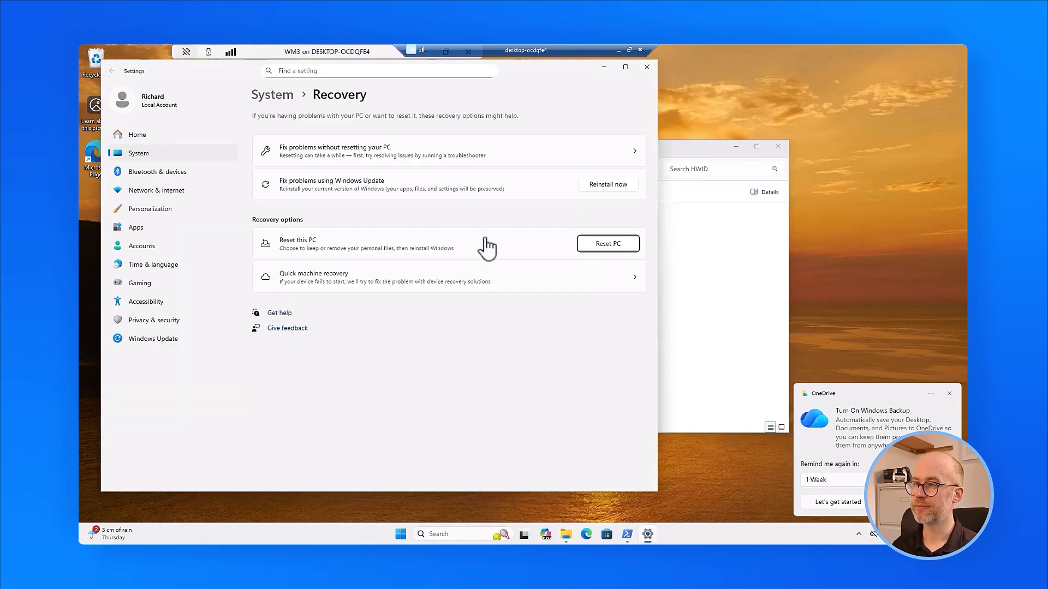
pyautogui.click(604, 246)
pyautogui.click(311, 259)
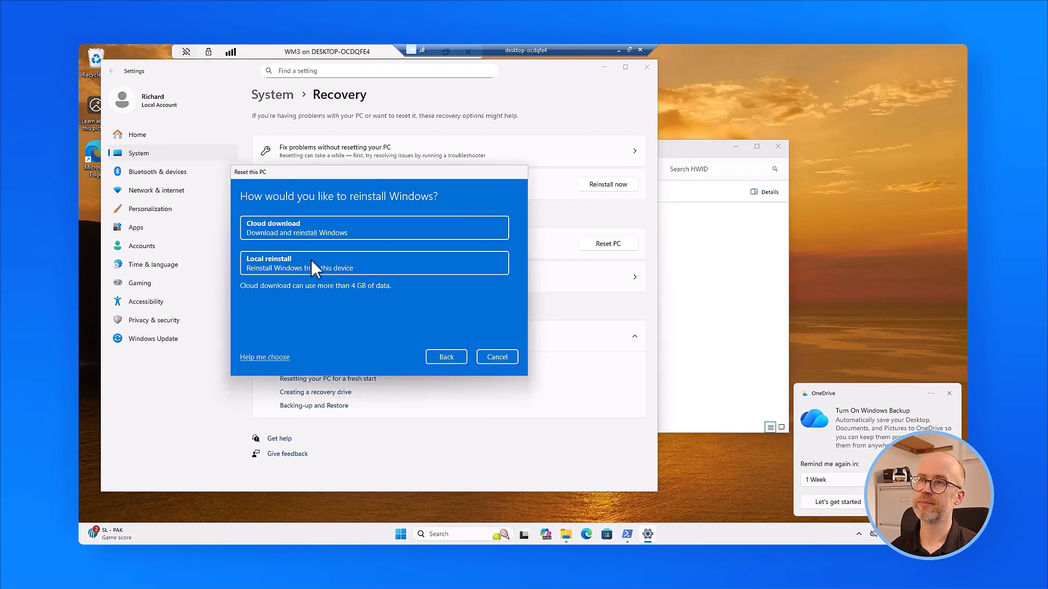
pyautogui.click(311, 260)
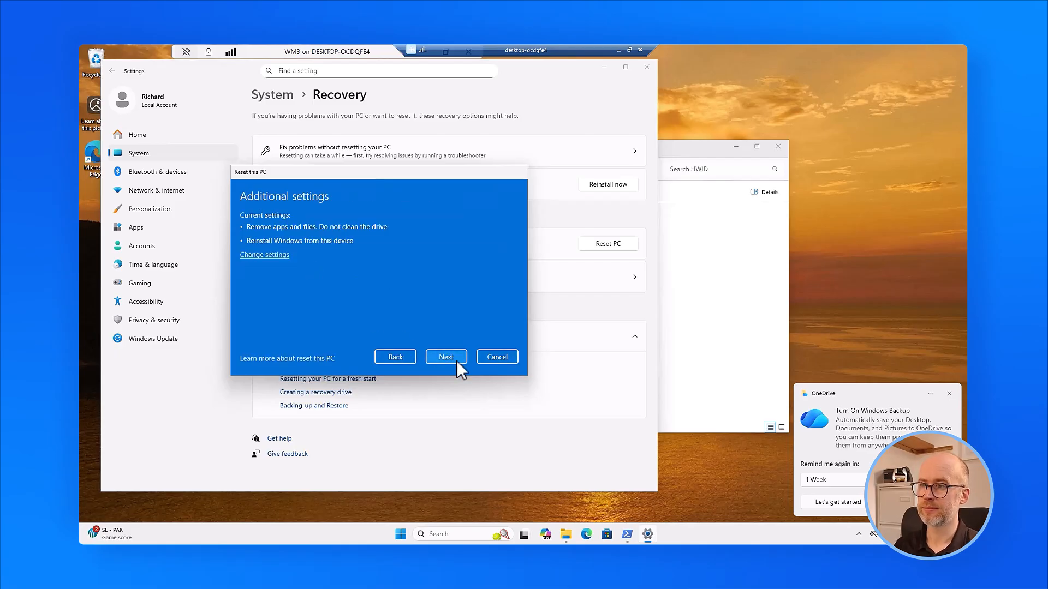
pyautogui.click(456, 361)
pyautogui.click(449, 358)
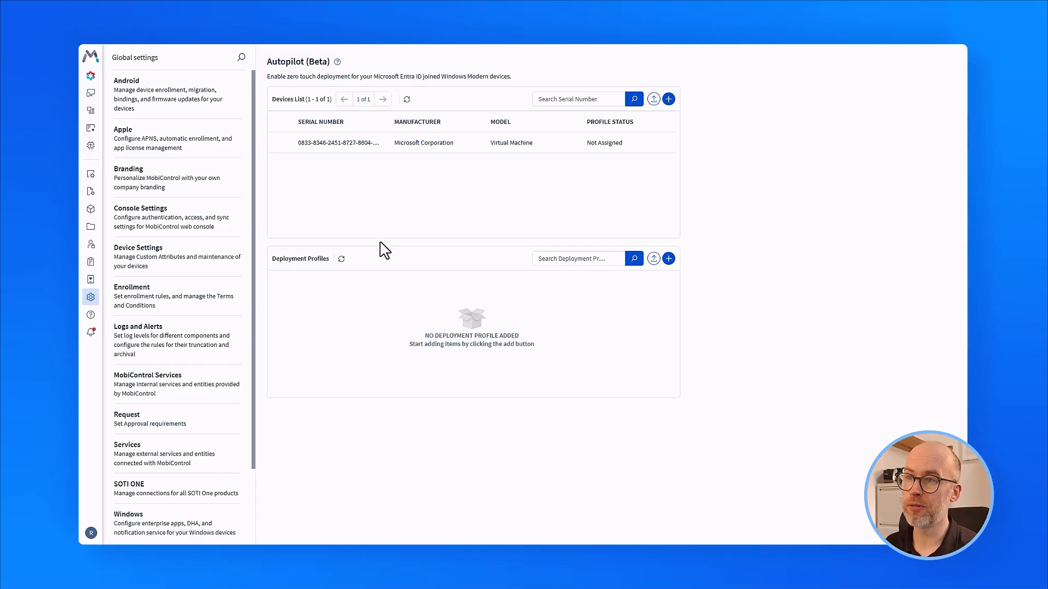
# Assign the imported Microsoft Virtual Machine device to the Front Store Devices group.
pyautogui.click(279, 146)
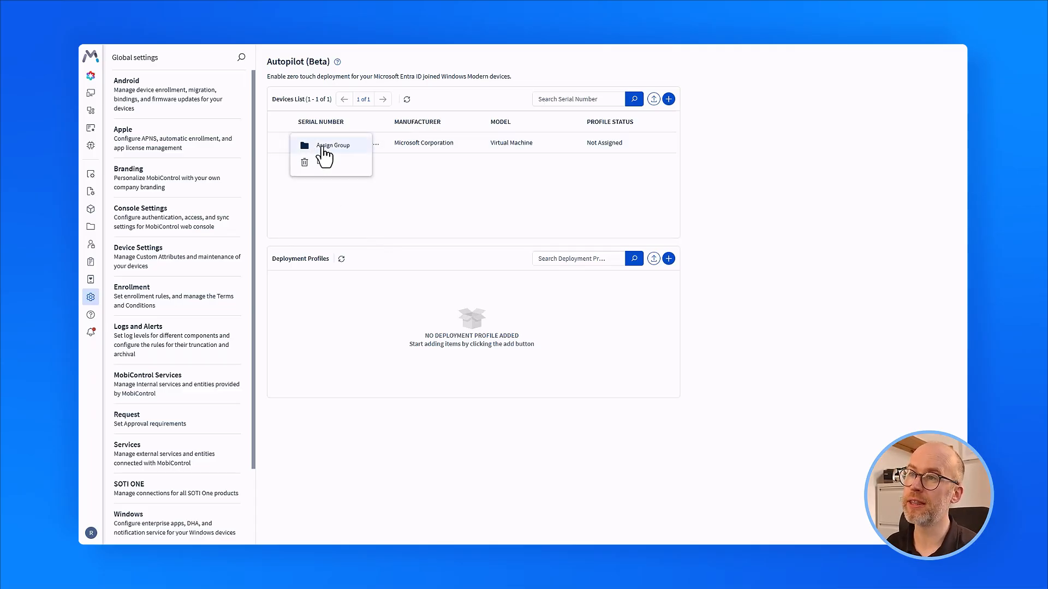
pyautogui.click(324, 146)
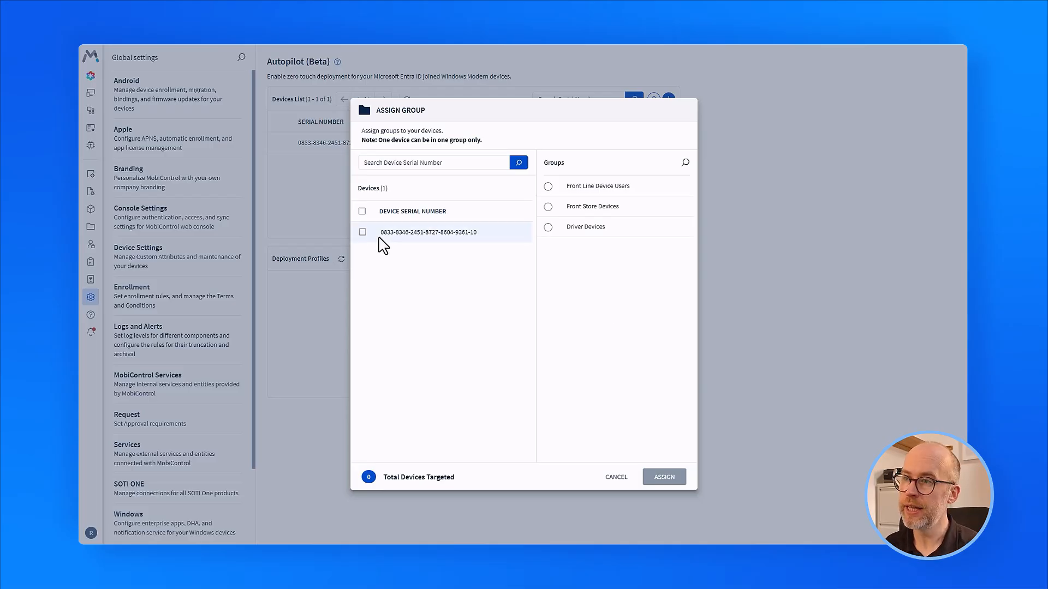
pyautogui.click(362, 211)
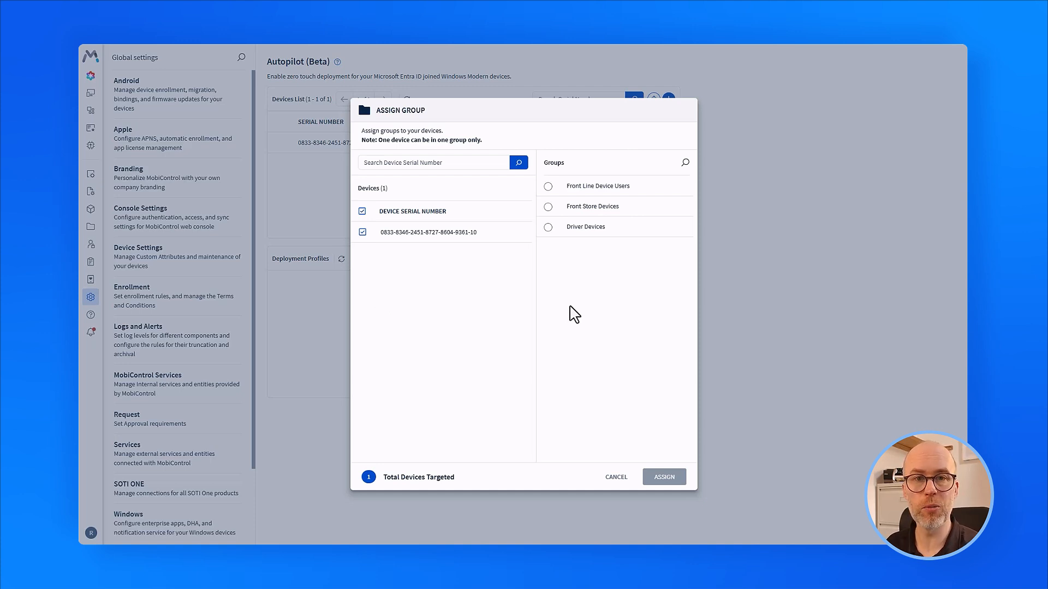
pyautogui.click(547, 206)
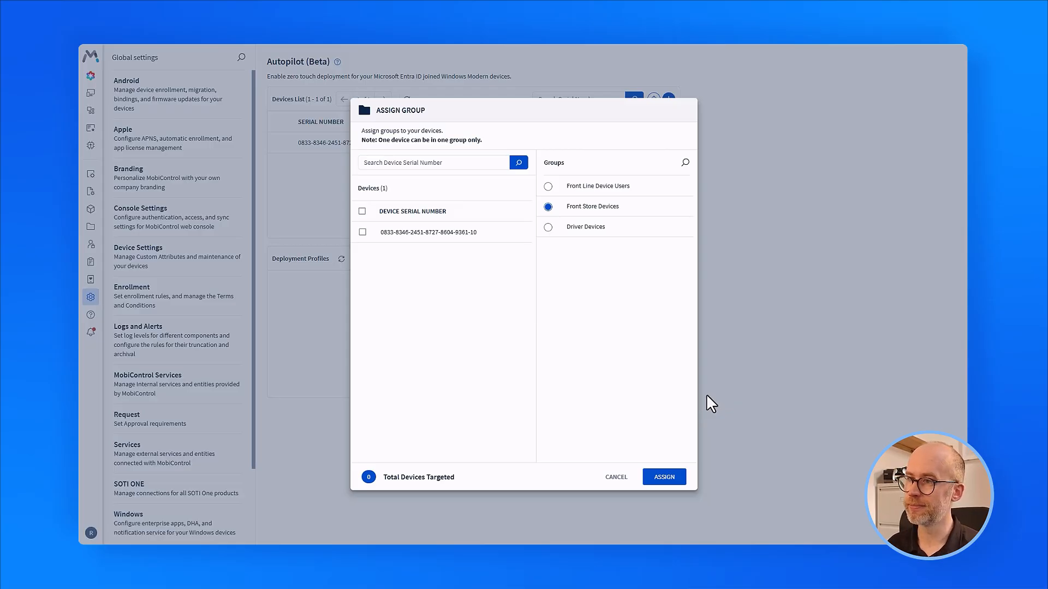
pyautogui.click(362, 211)
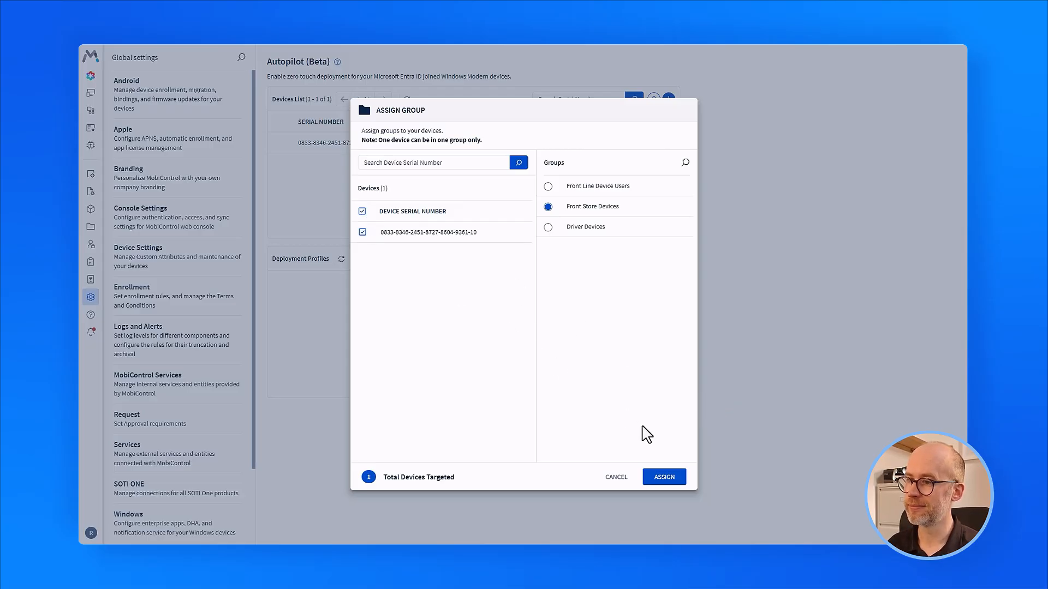
pyautogui.click(670, 477)
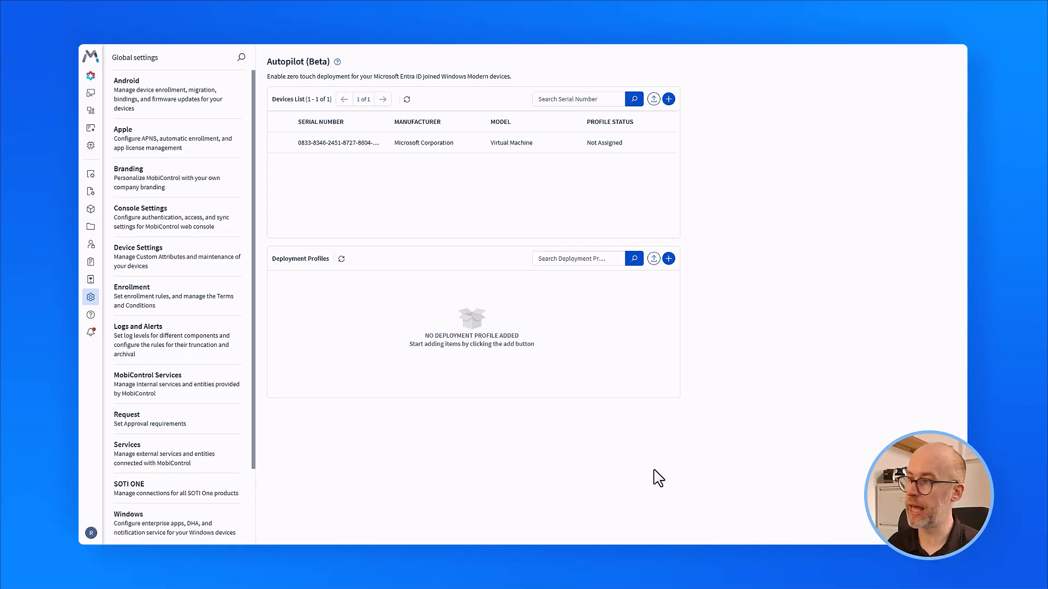
# Create a deployment profile named 'Front Line Devices' with User-Driven, Entra joined, Standard user OOBE settings.
pyautogui.click(668, 259)
pyautogui.write('Front Line Devices')
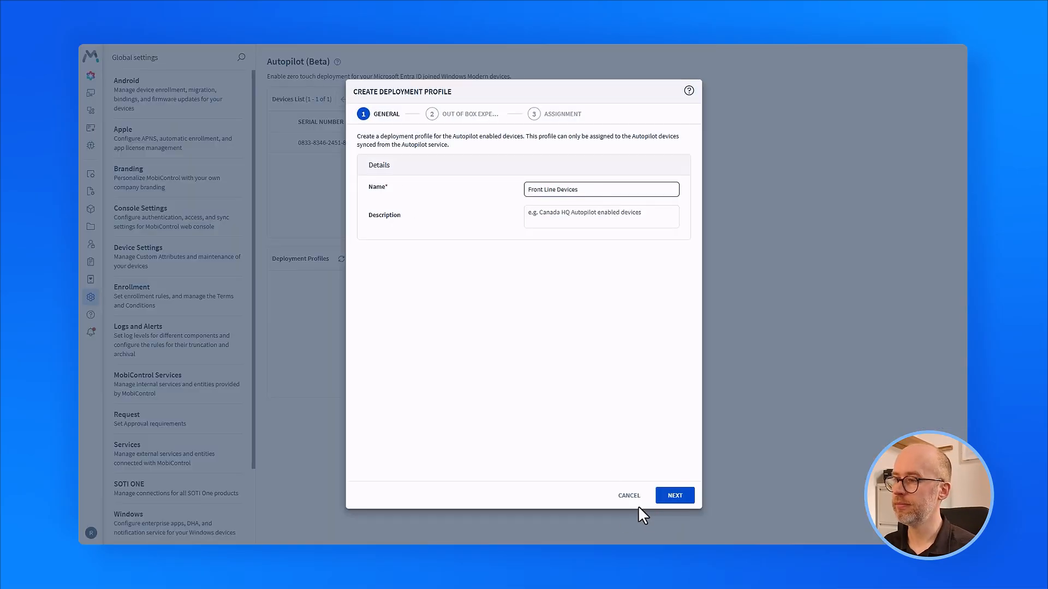
pyautogui.click(677, 497)
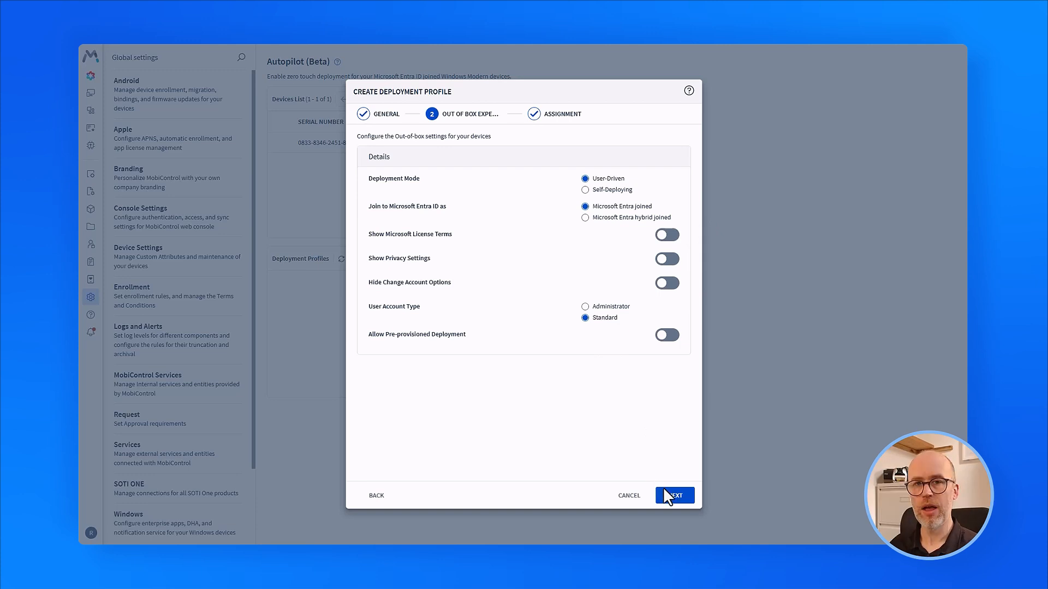
pyautogui.click(688, 500)
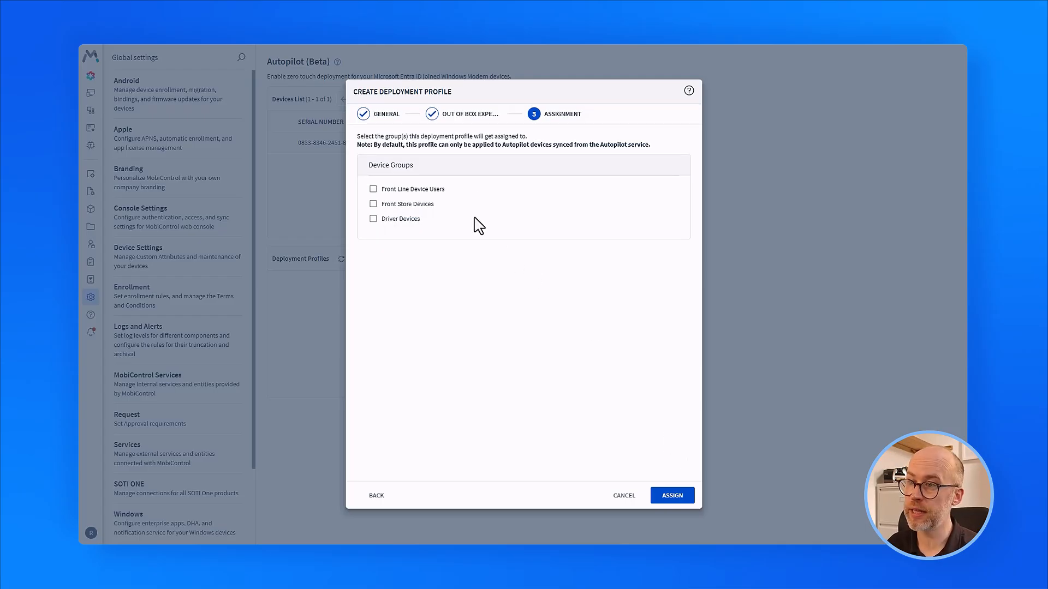
# Select Front Store Devices as the Front Line Devices profile's group and save the assignment.
pyautogui.click(373, 204)
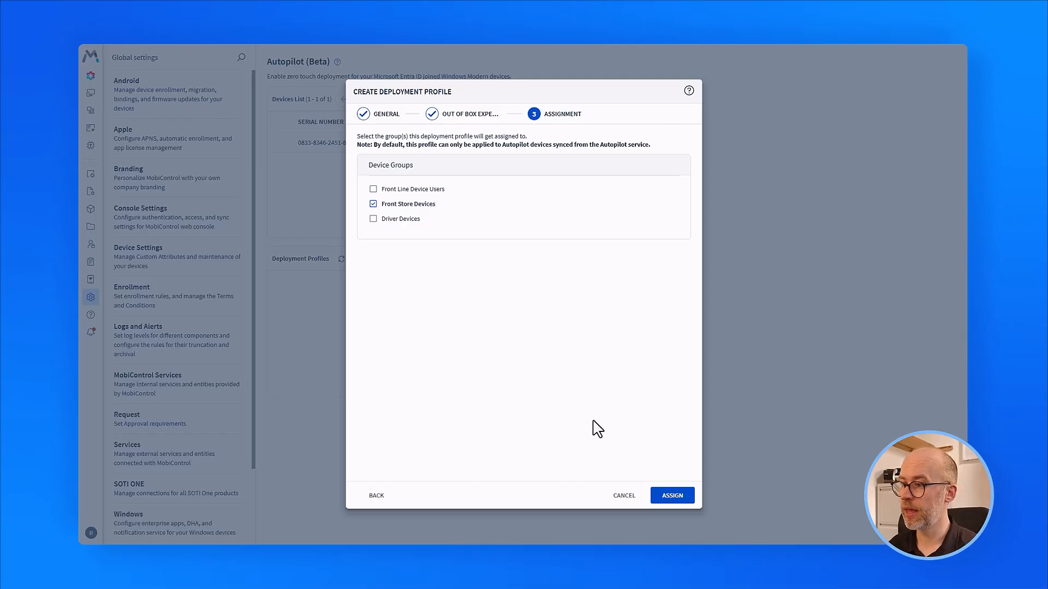
pyautogui.click(673, 496)
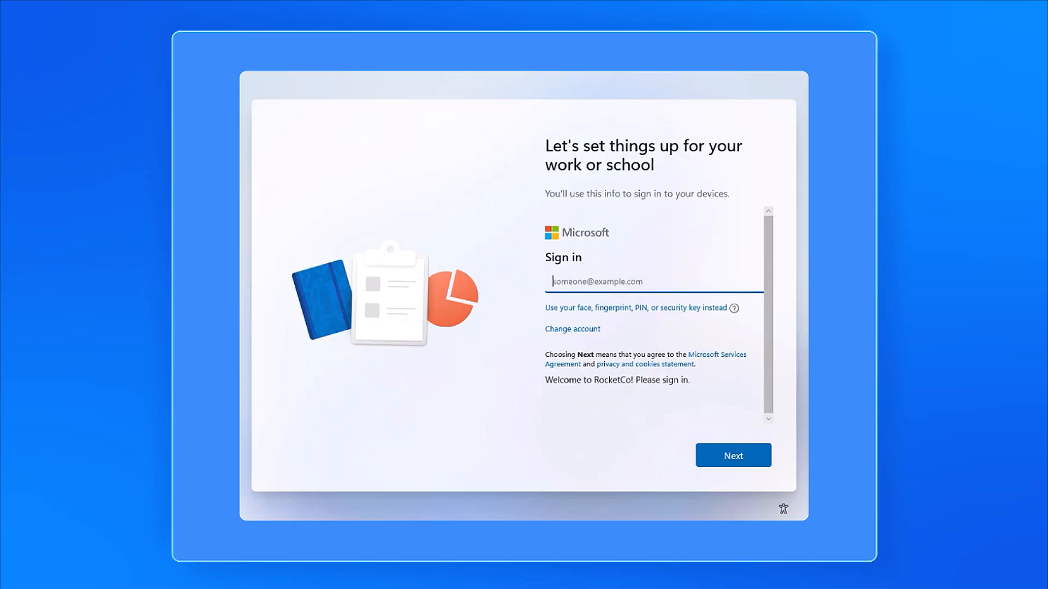
# Sign in at the RocketCo OOBE screen with the work account e-mail and password.
pyautogui.click(751, 451)
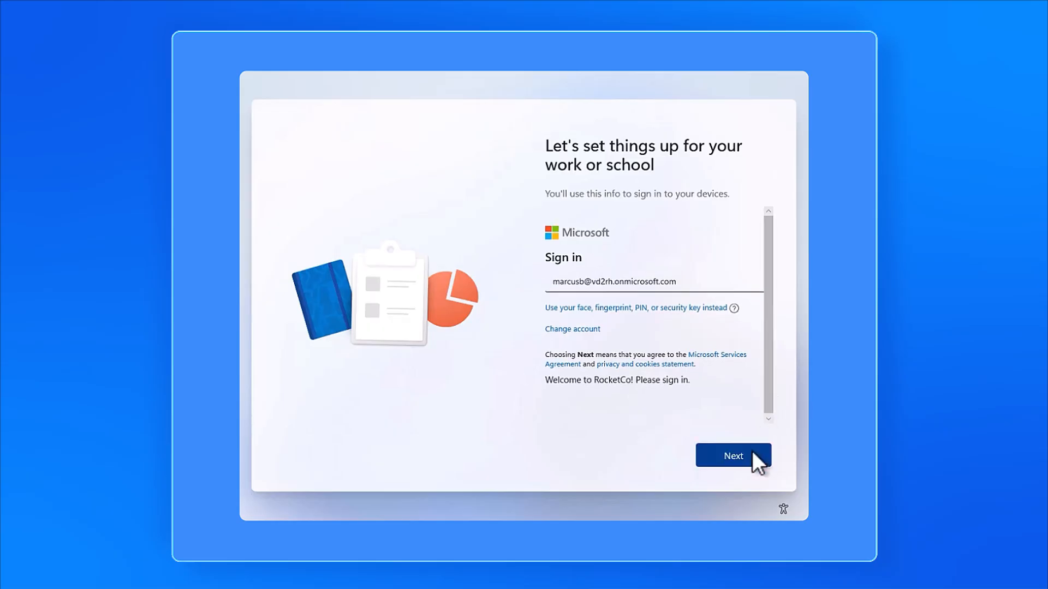
pyautogui.write('•••••••••')
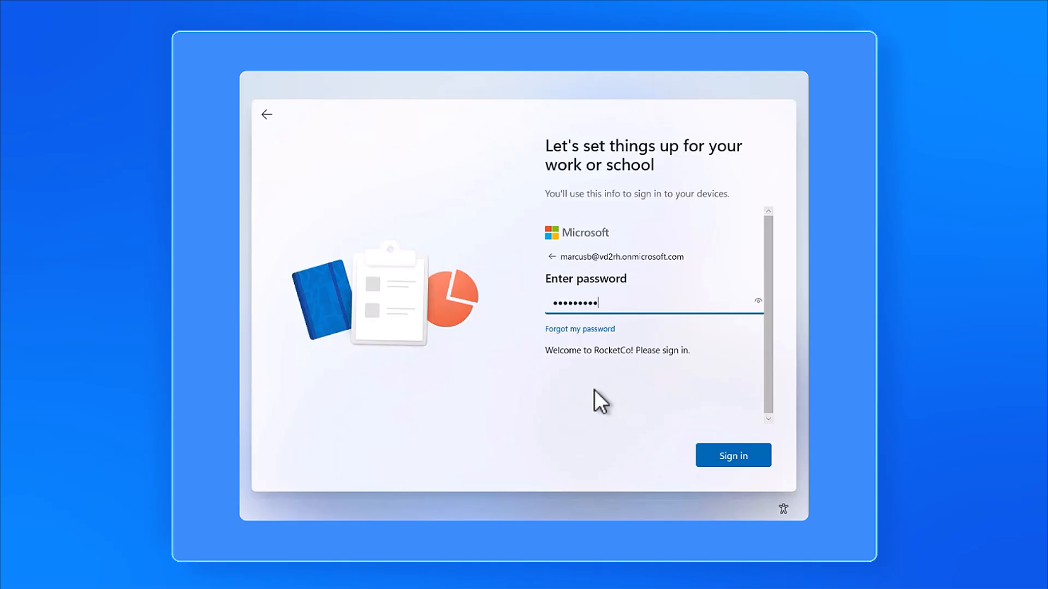
pyautogui.press('Return')
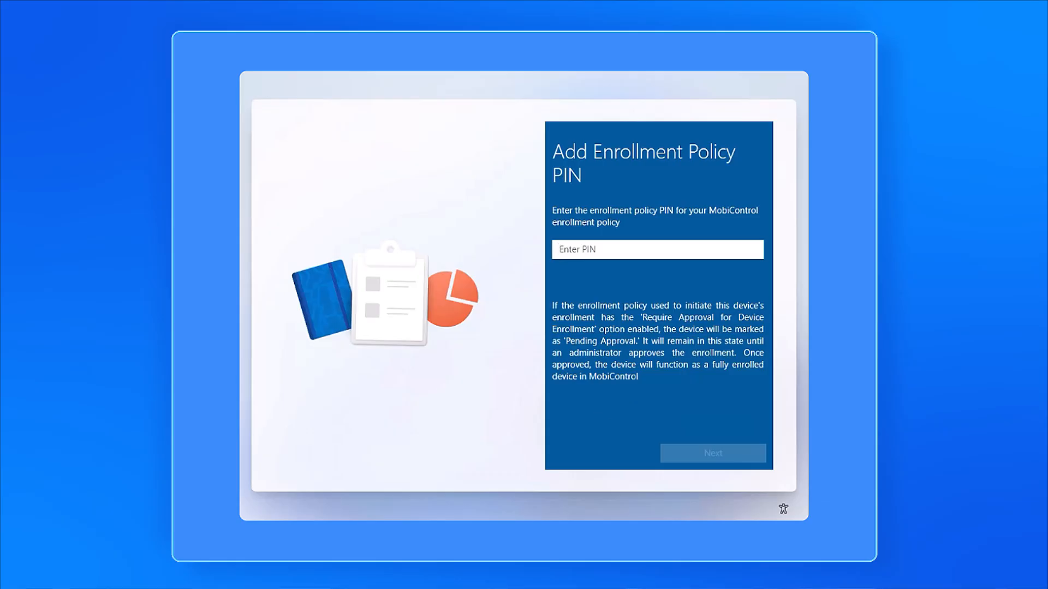
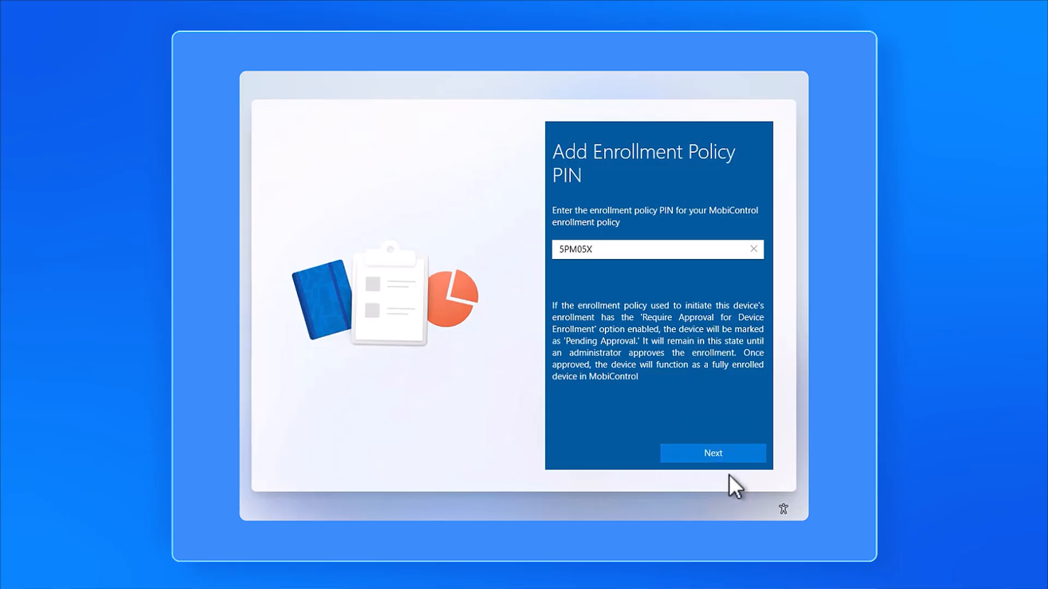
# Paste the enrollment PIN, accept the terms of use, and finish setup, then view the work account connection details.
pyautogui.click(752, 463)
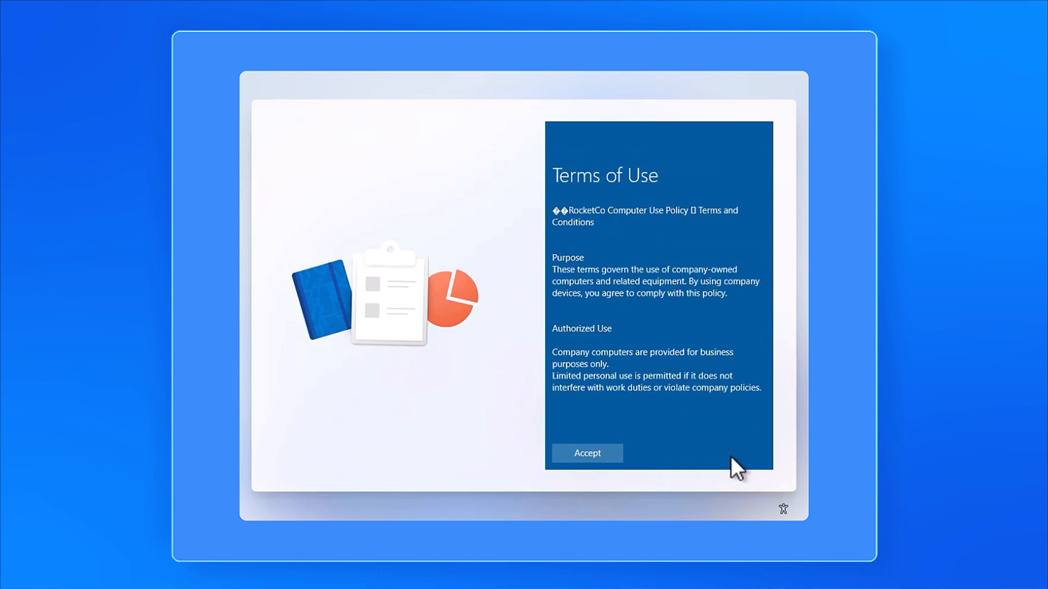
pyautogui.click(600, 460)
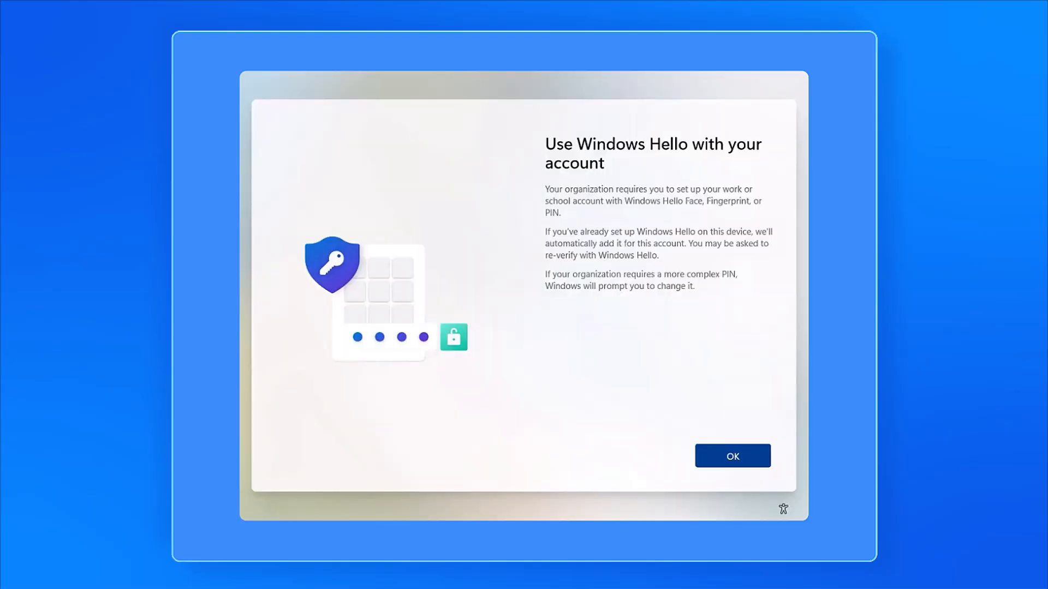
pyautogui.click(749, 455)
pyautogui.click(730, 366)
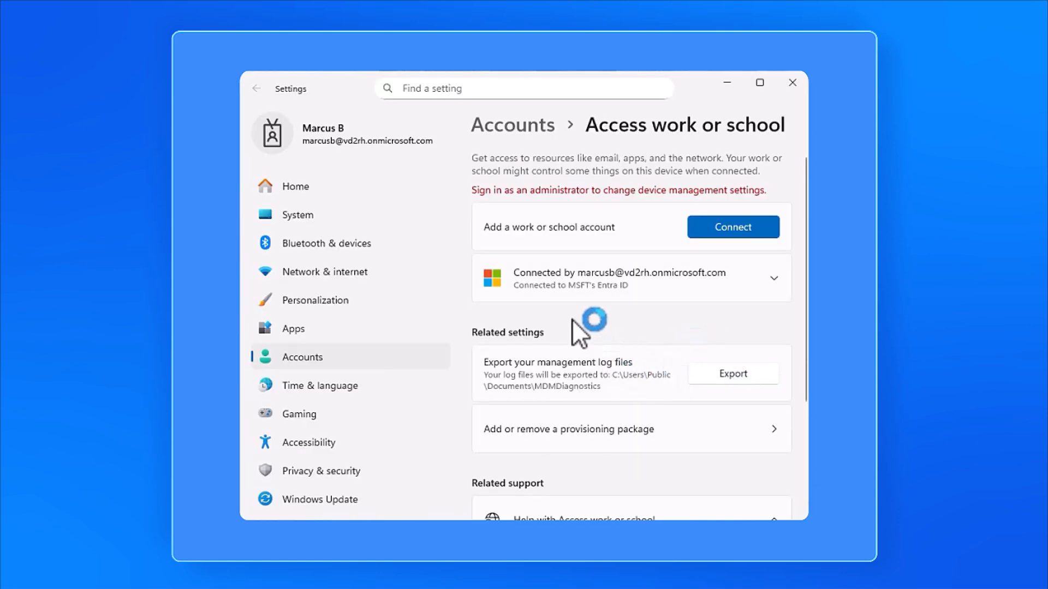
pyautogui.click(774, 277)
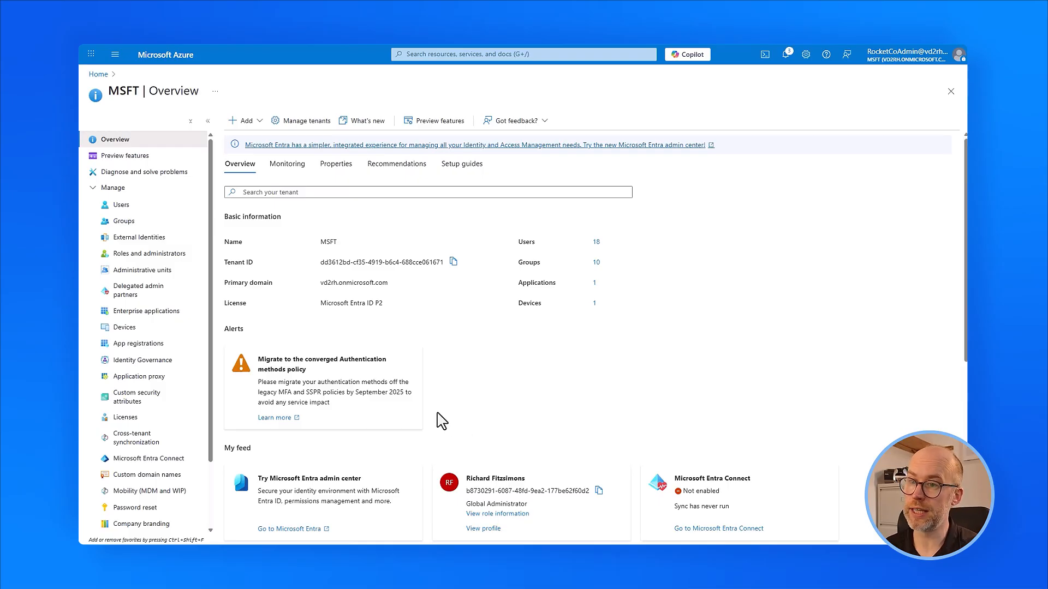
# Open Front Store Devices from the Azure security groups list and view its device members.
pyautogui.click(118, 222)
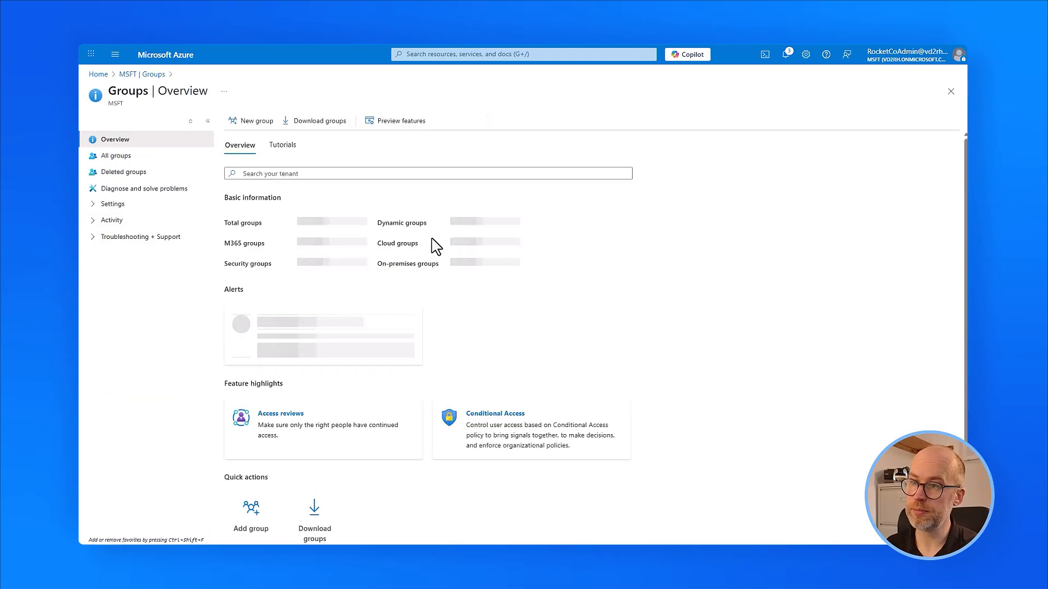
pyautogui.click(301, 263)
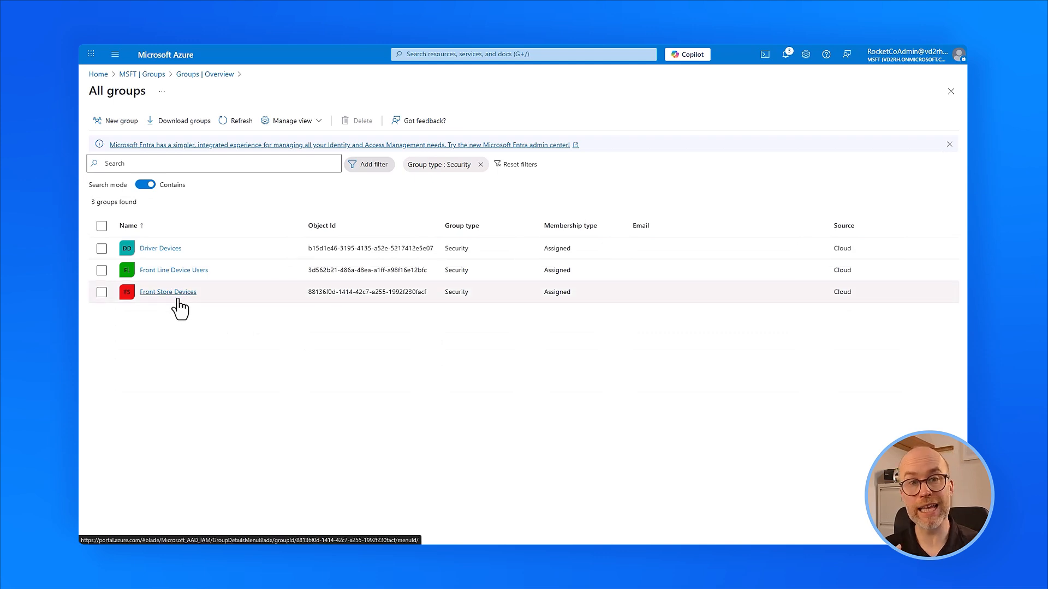
pyautogui.click(179, 297)
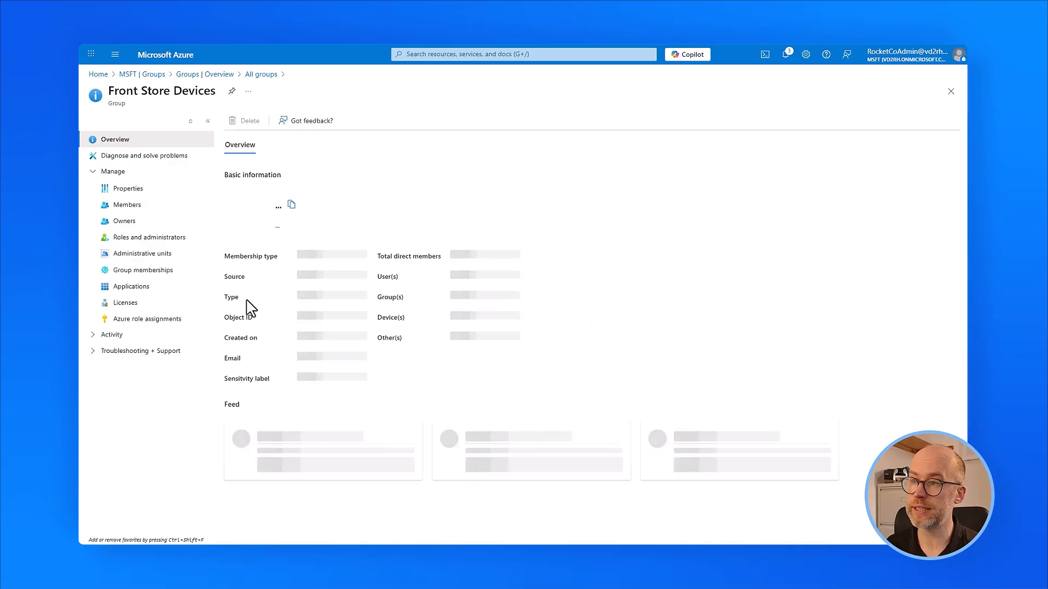
pyautogui.click(588, 319)
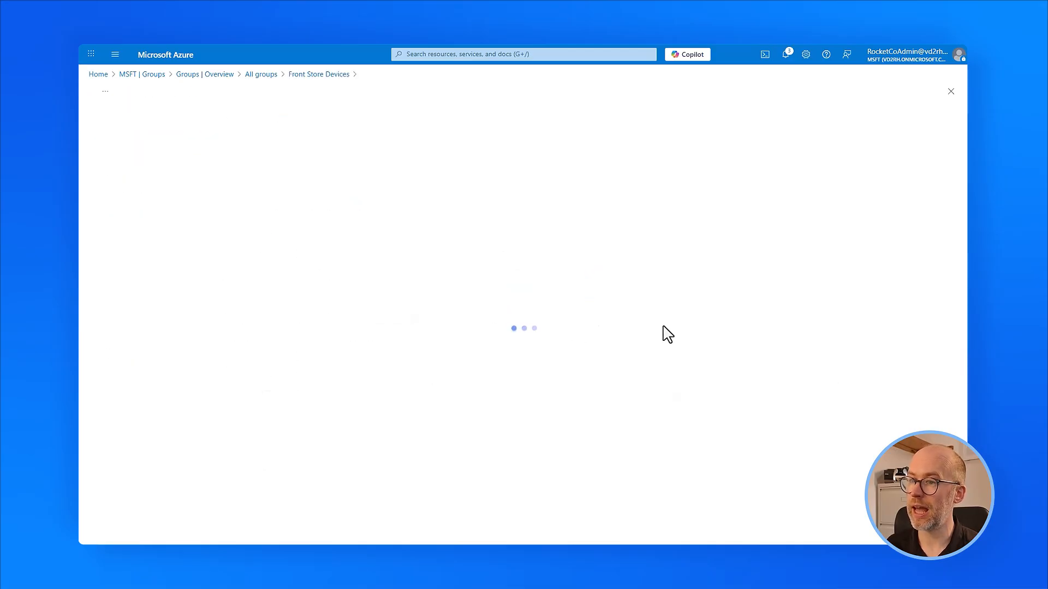